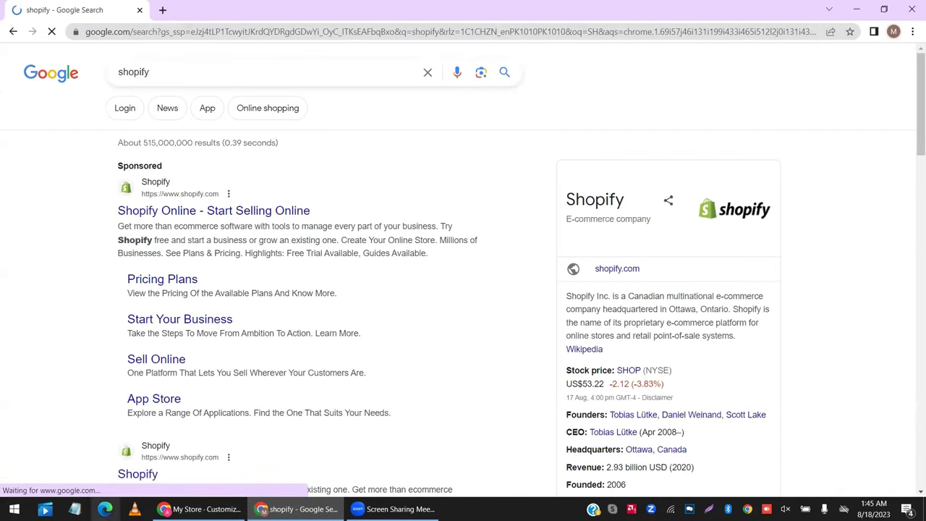
Start a free trial from the Shopify website and answer the first setup question with "I'm just starting".
click(136, 473)
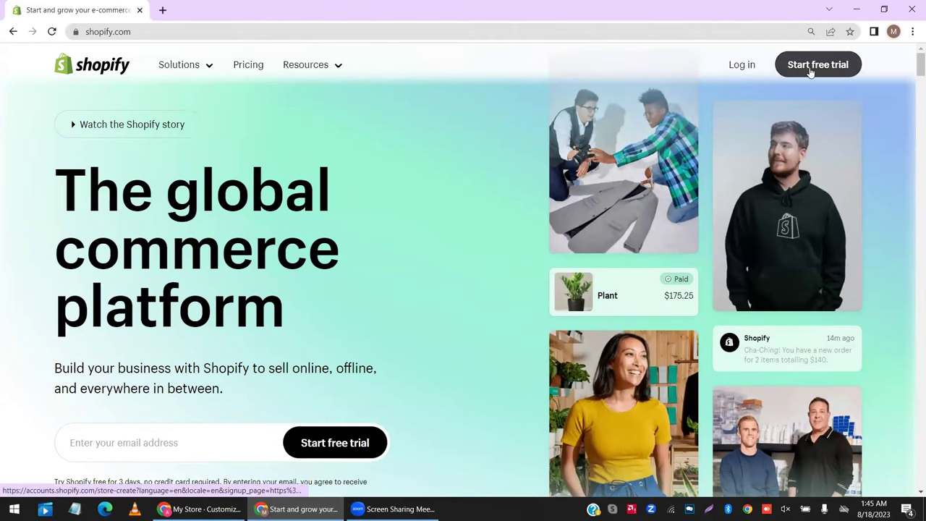
click(808, 68)
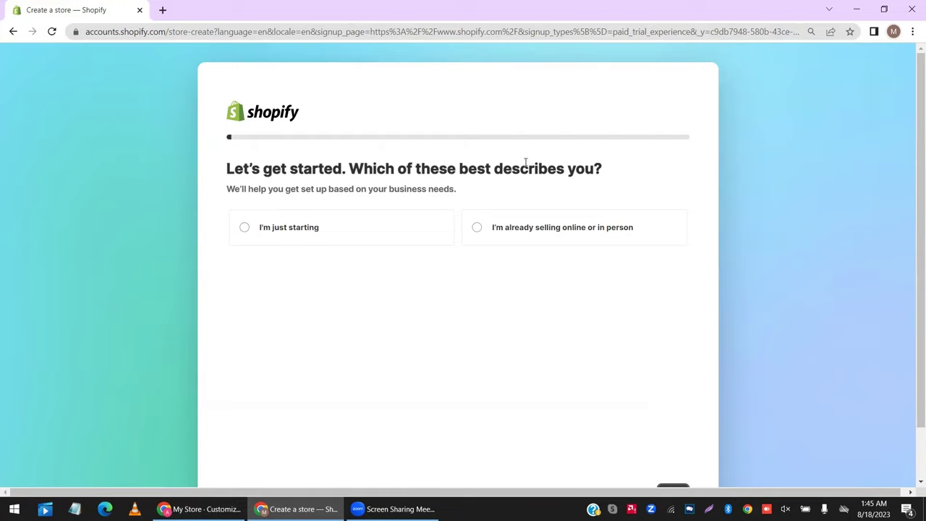
click(324, 229)
scroll(484, 228, down, 1)
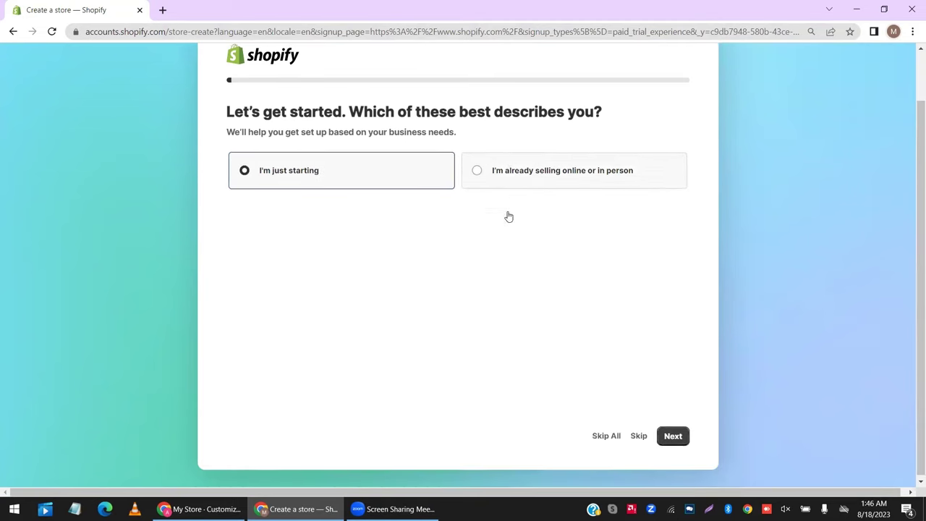
click(678, 438)
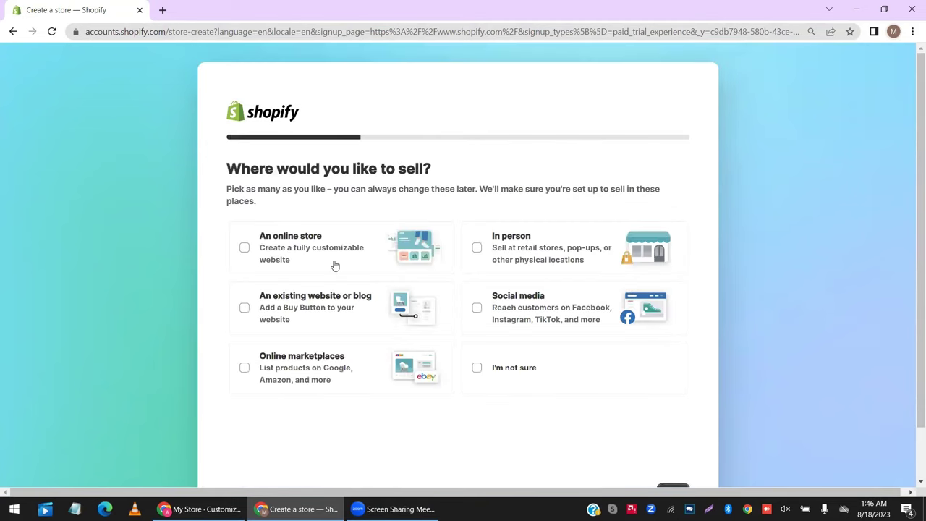
Choose an online store as the place to sell and dropshipping products as the first thing to sell.
scroll(335, 264, down, 1)
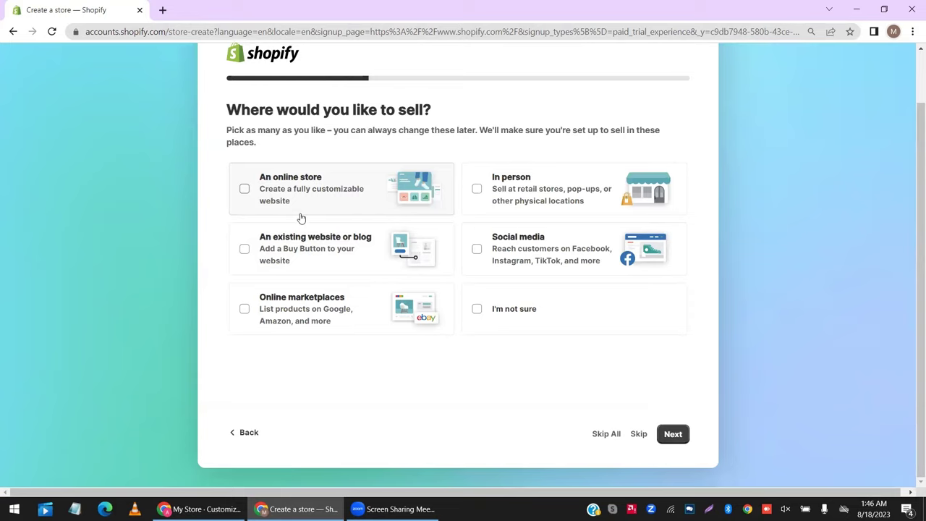
click(338, 169)
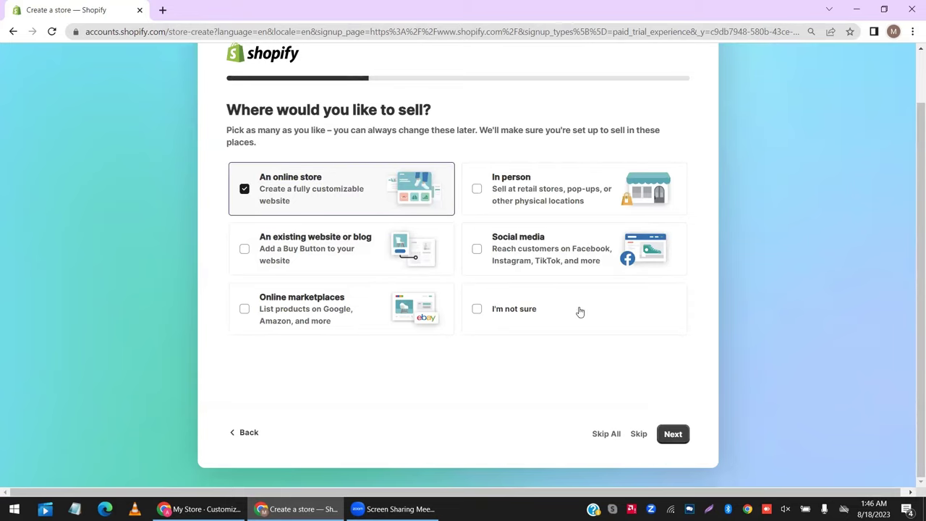
click(673, 434)
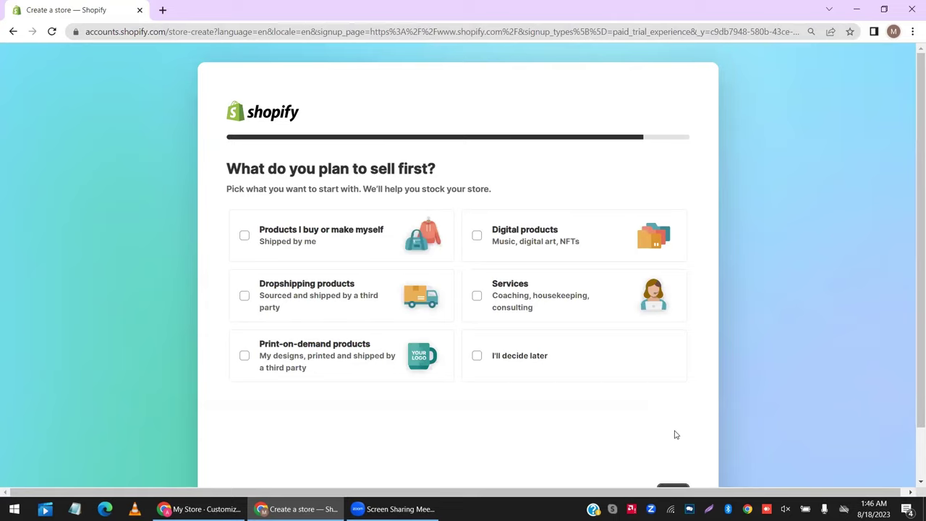
click(307, 302)
scroll(833, 354, down, 1)
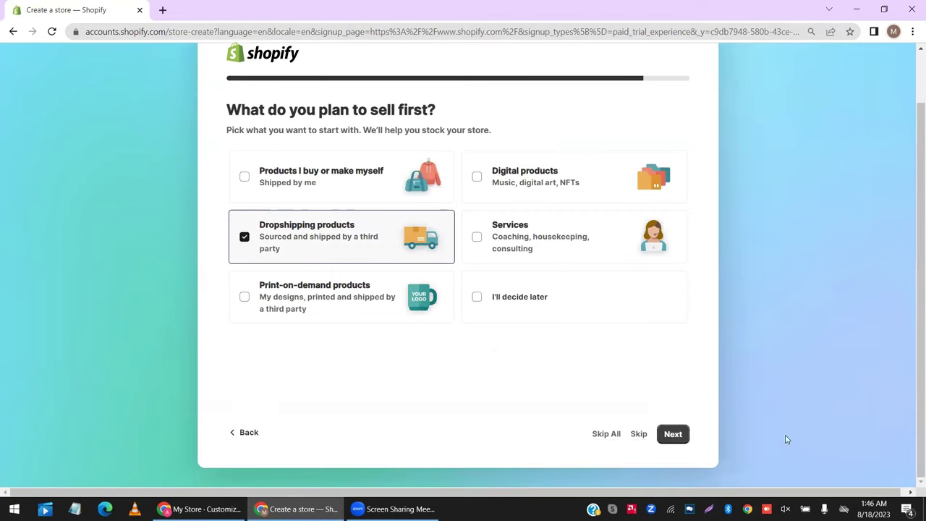
click(673, 435)
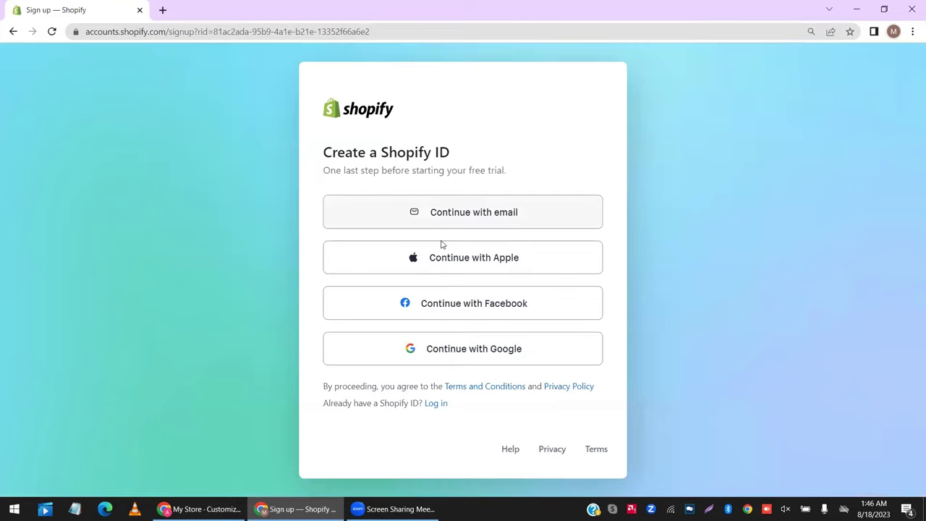
Create the Shopify ID by continuing with the existing Google account.
click(489, 350)
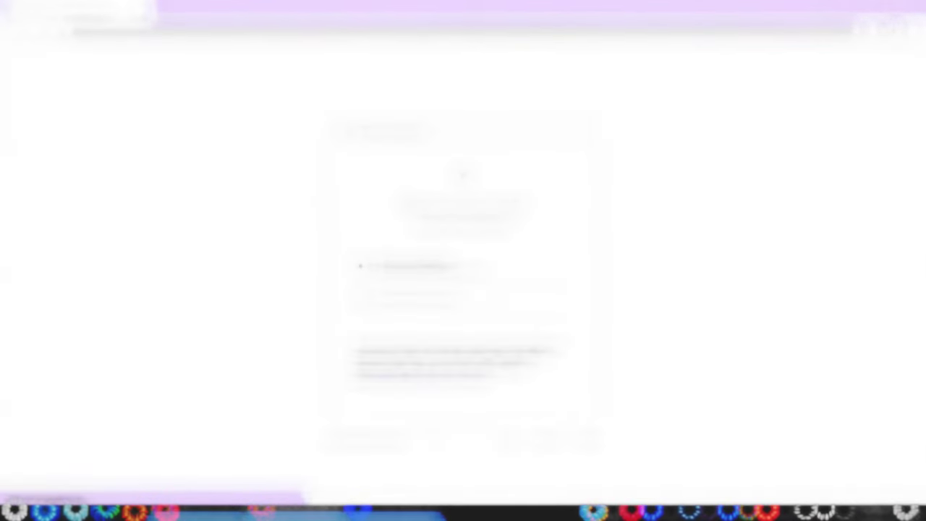
click(443, 269)
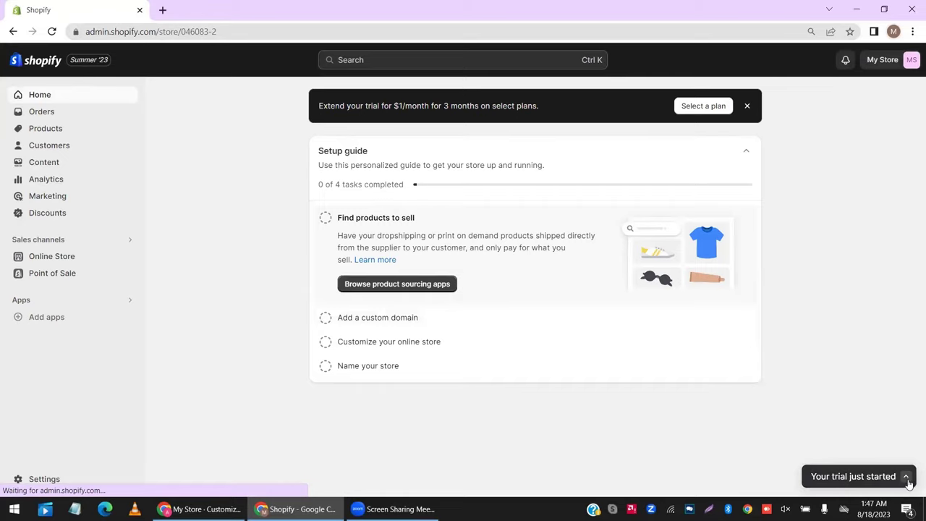
View the trial details and the themes section of the Online Store.
click(907, 477)
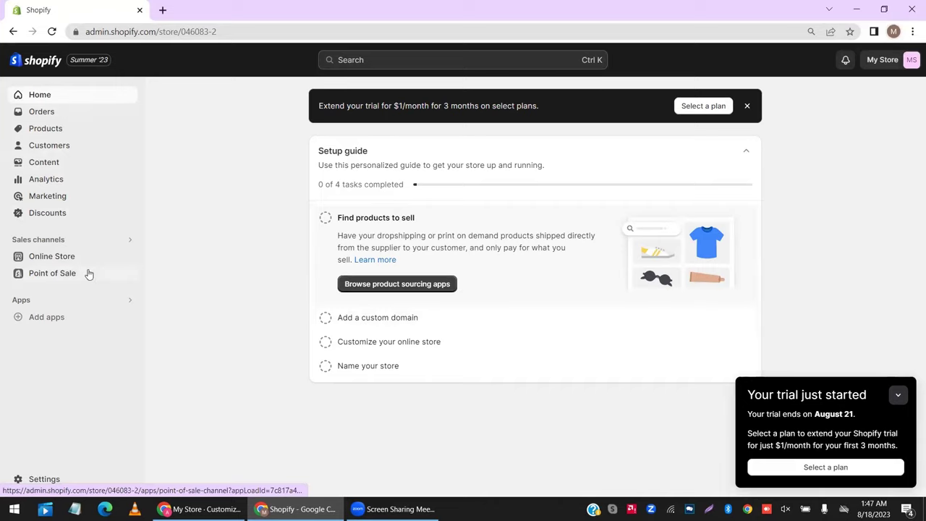
click(43, 256)
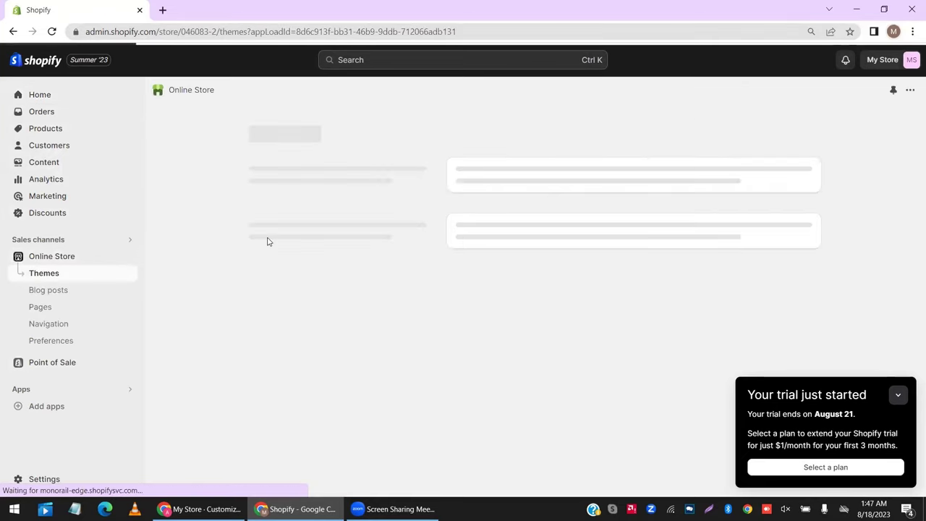
Review the store profile, billing, and users and permissions in the store settings.
click(35, 480)
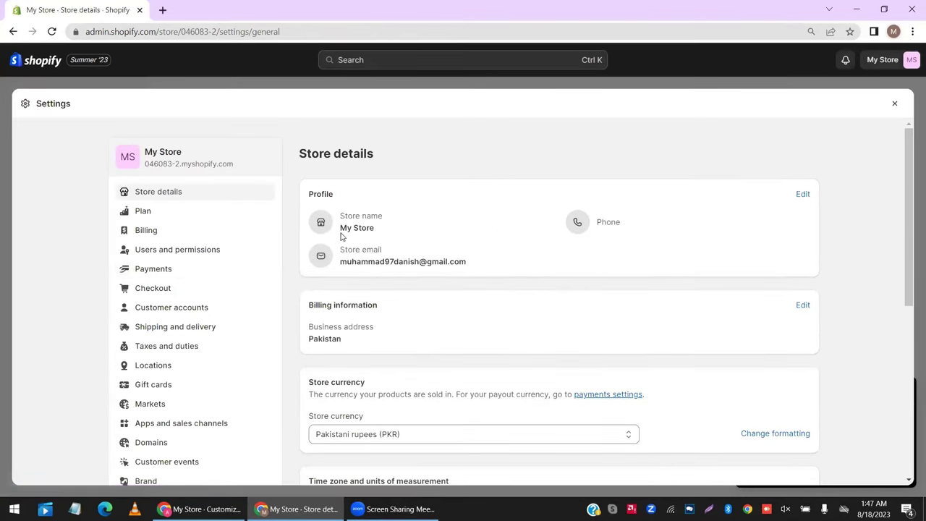
drag(338, 229, 411, 232)
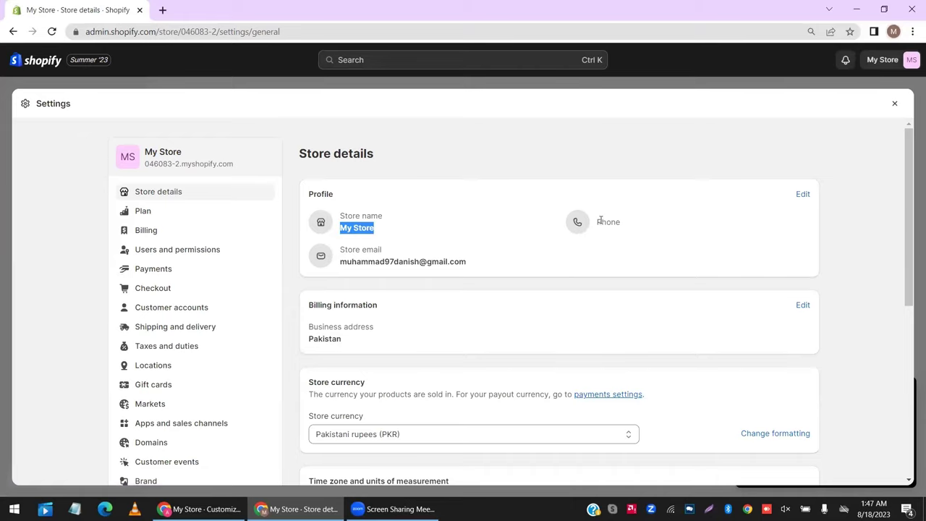
double_click(598, 225)
click(802, 195)
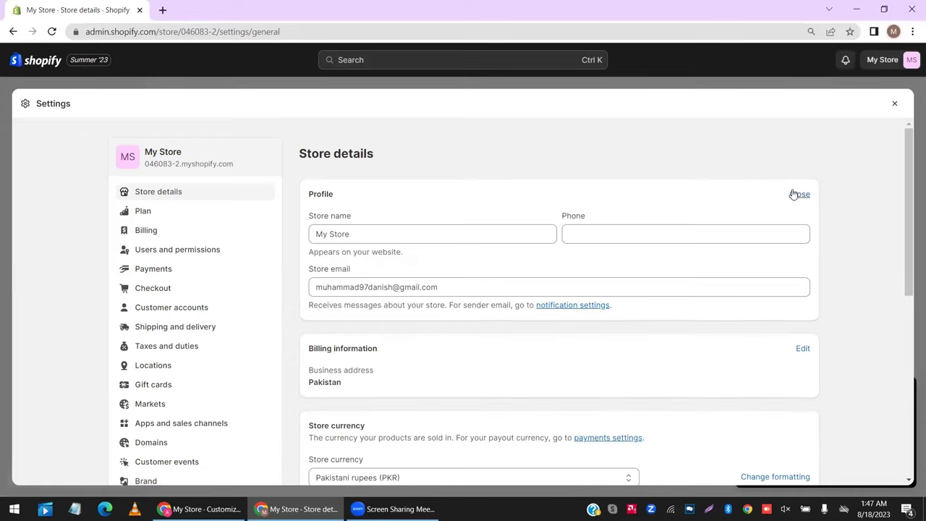
click(799, 195)
drag(339, 227, 368, 228)
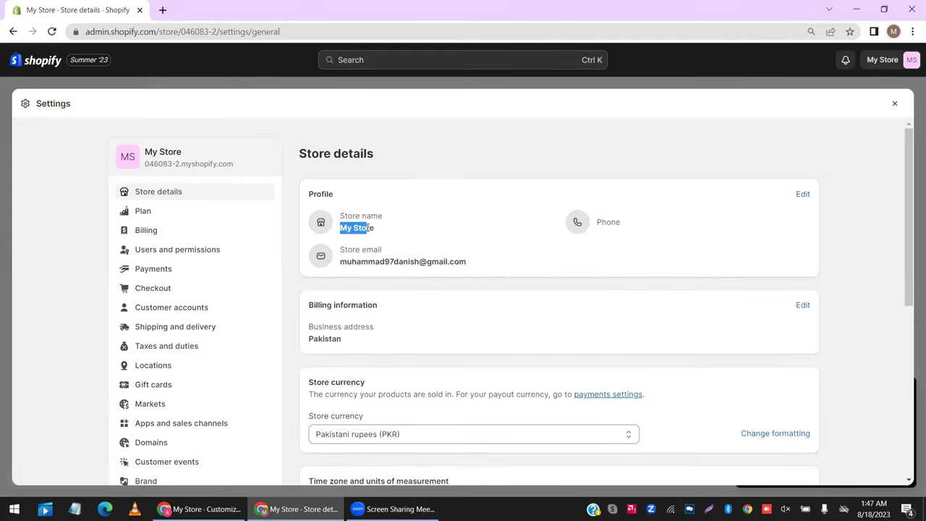
scroll(483, 264, down, 1)
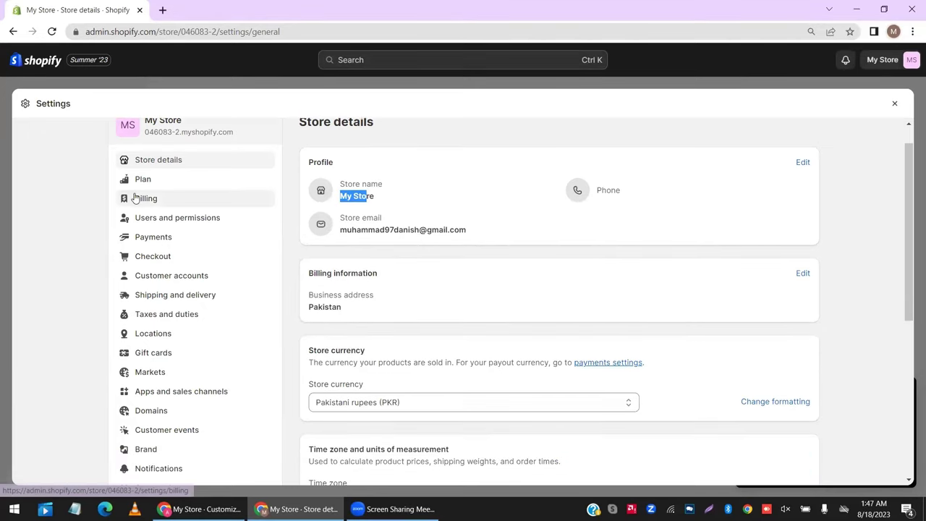
click(147, 198)
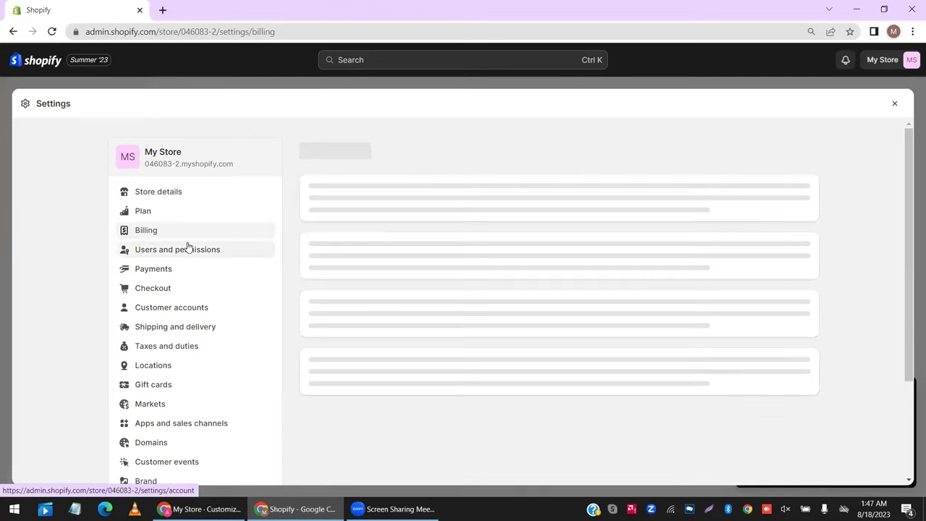
click(192, 257)
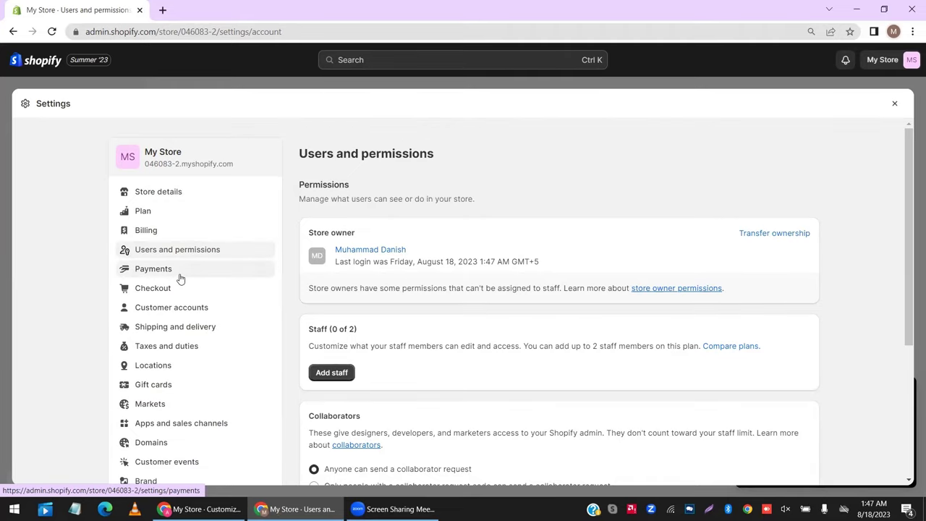
Activate Cash on Delivery (COD) as a manual payment method in the store's payment settings.
click(180, 278)
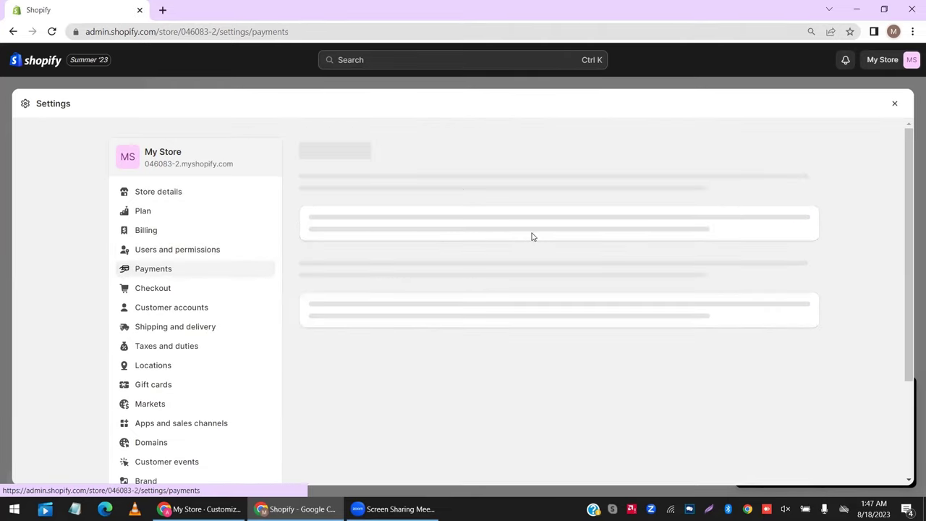
scroll(532, 237, down, 4)
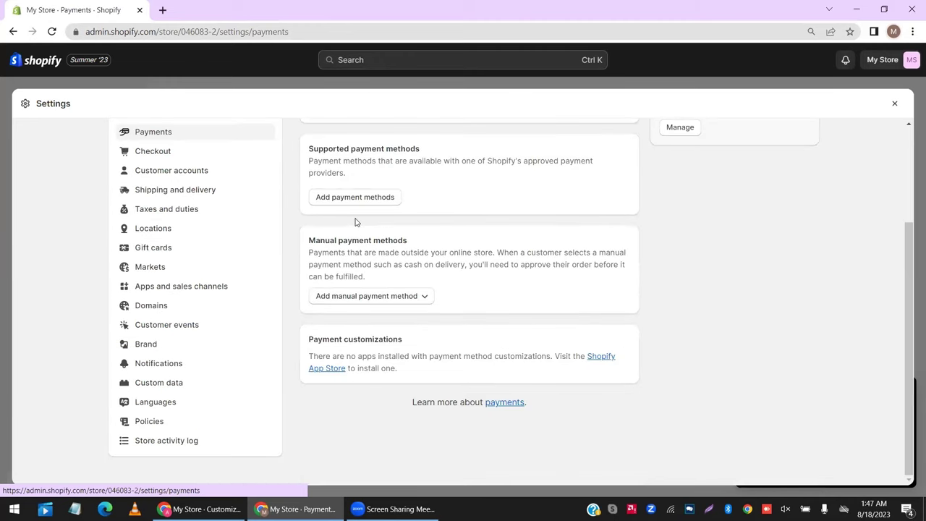
scroll(355, 222, up, 2)
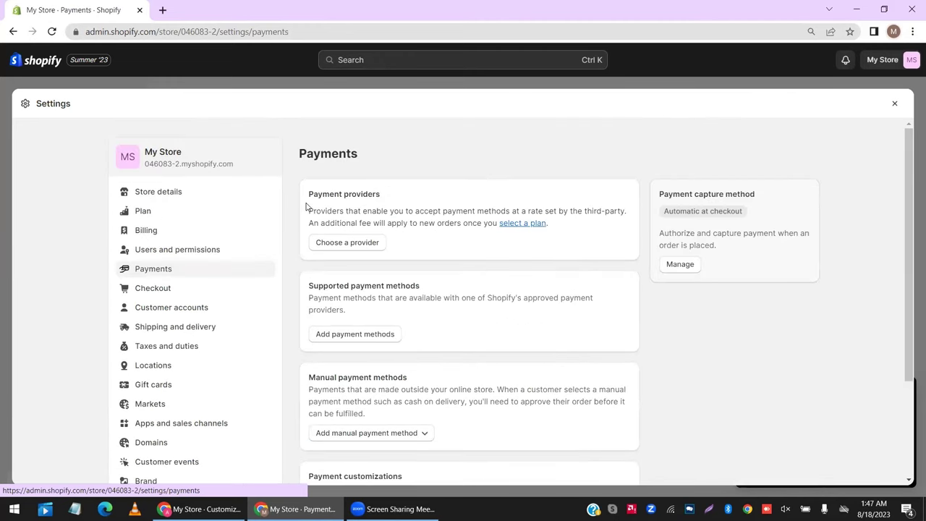
drag(306, 207, 368, 221)
scroll(377, 316, down, 2)
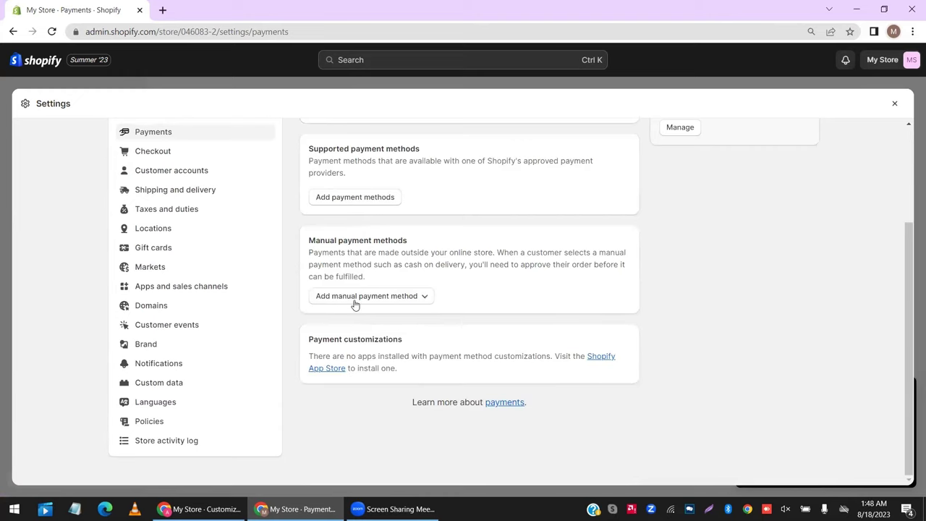
click(354, 303)
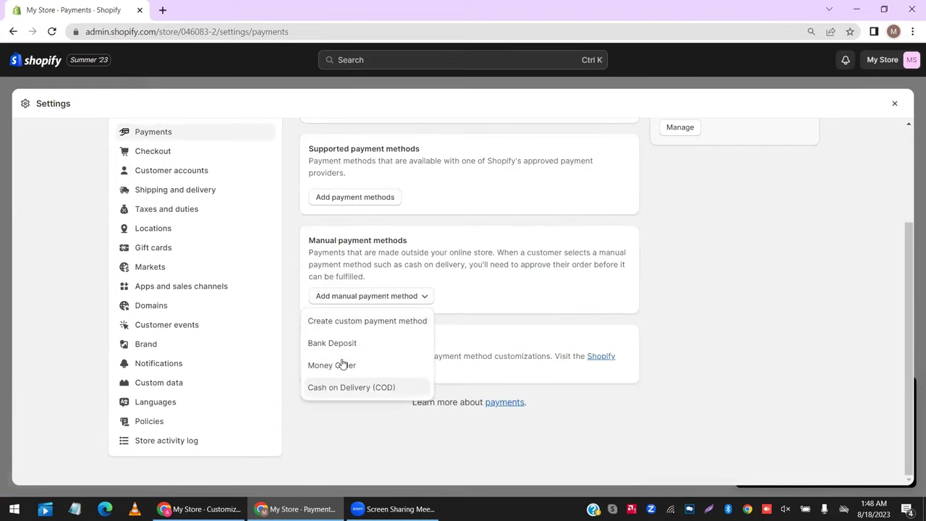
click(341, 387)
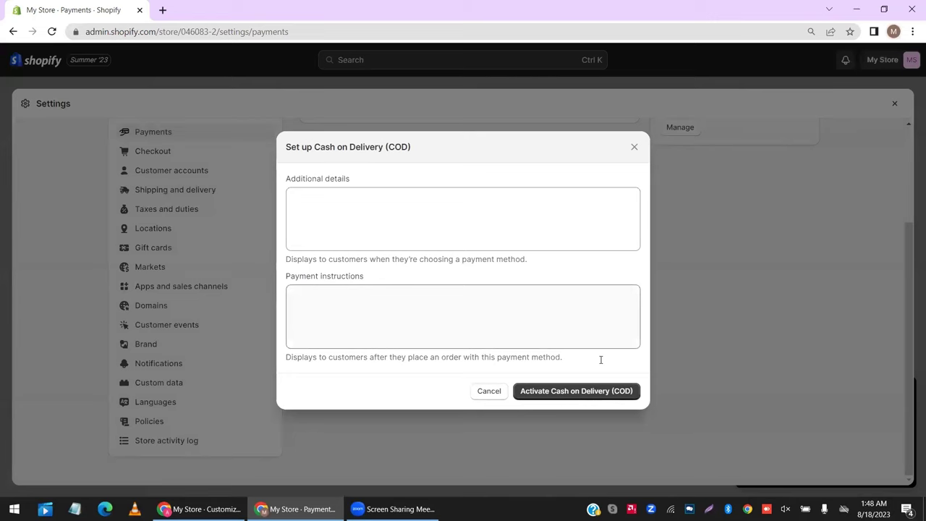
click(568, 397)
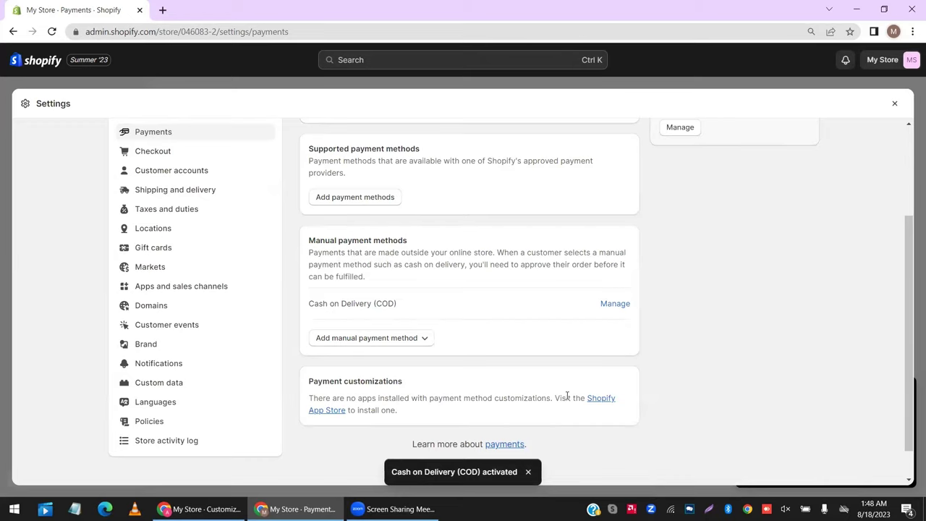
In the checkout settings, require customers to give both first and last name.
double_click(153, 170)
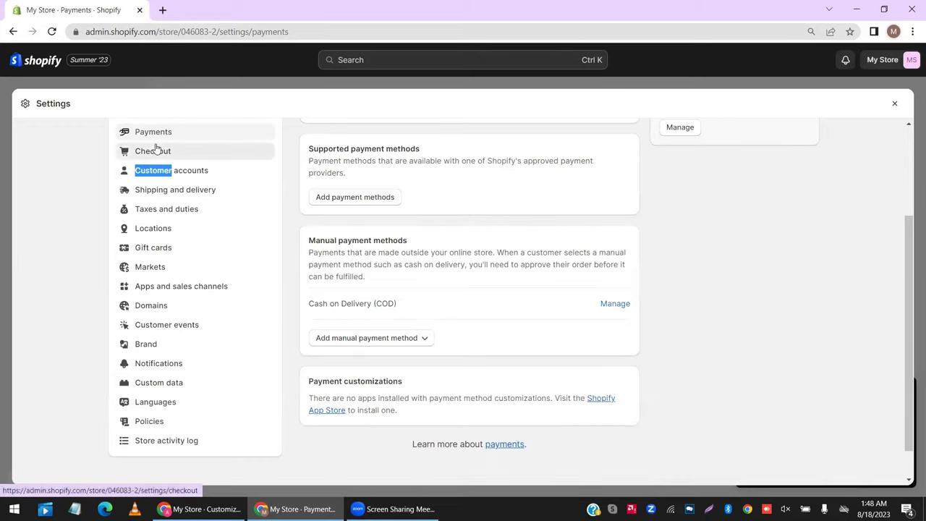
click(154, 150)
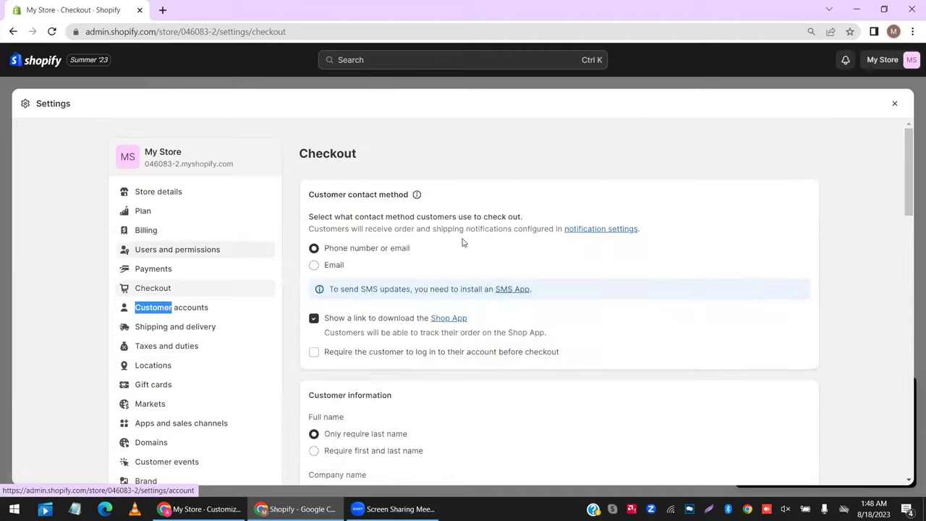
scroll(463, 242, down, 3)
click(328, 298)
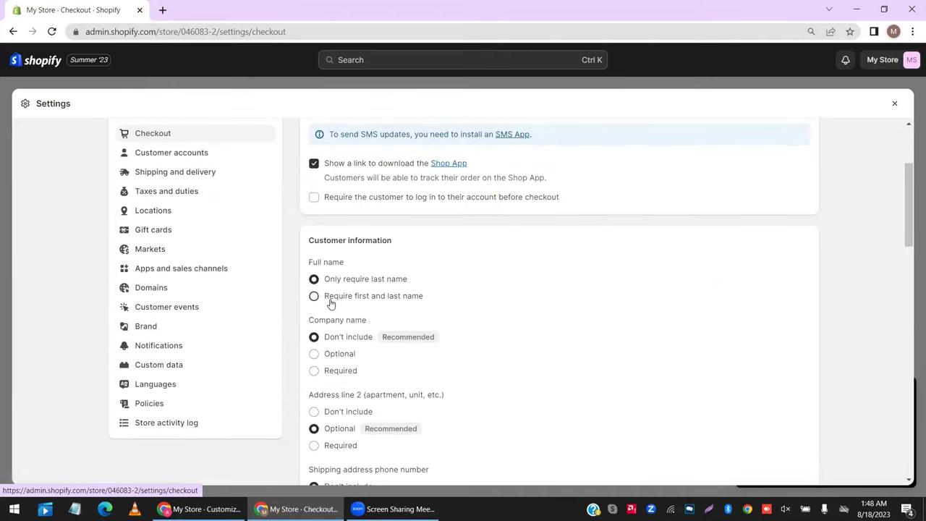
scroll(332, 304, down, 4)
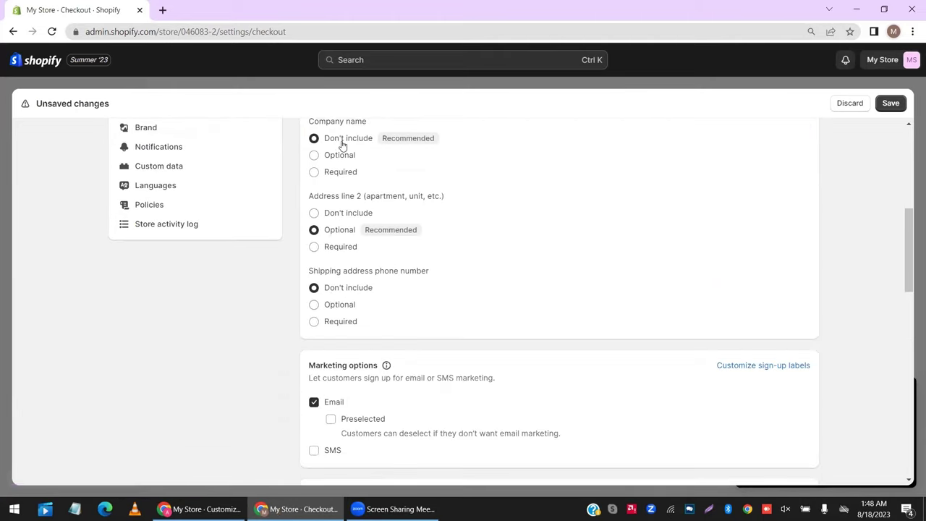
double_click(333, 249)
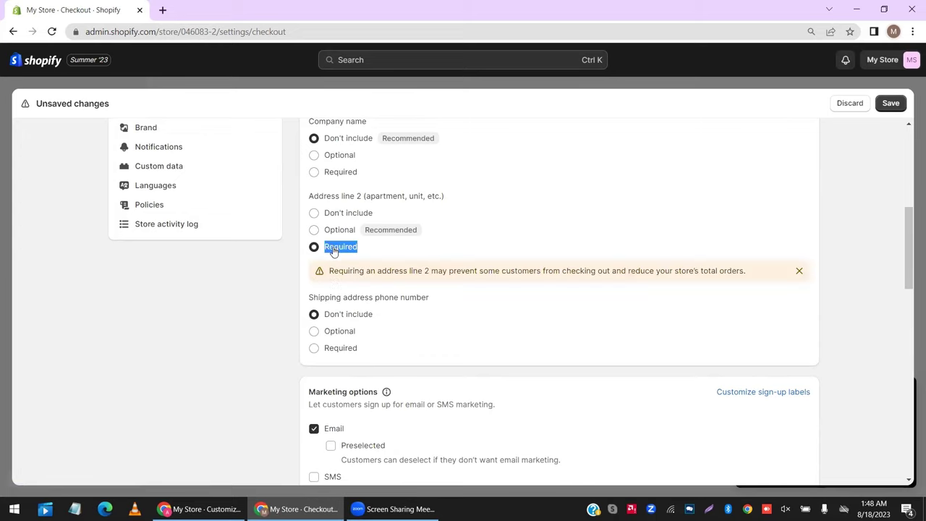
click(331, 231)
Make the shipping address phone number required at checkout and save the checkout settings.
scroll(332, 239, down, 1)
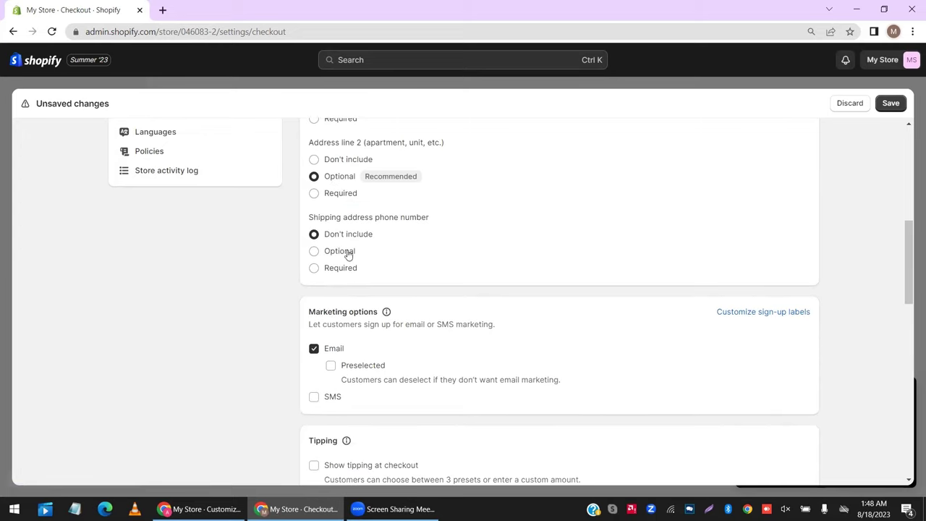
click(343, 269)
scroll(775, 180, down, 10)
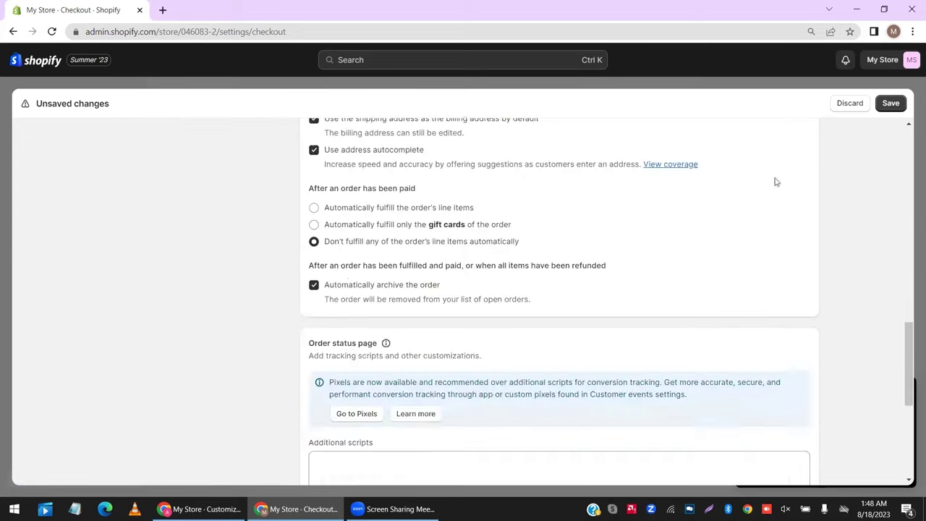
click(892, 105)
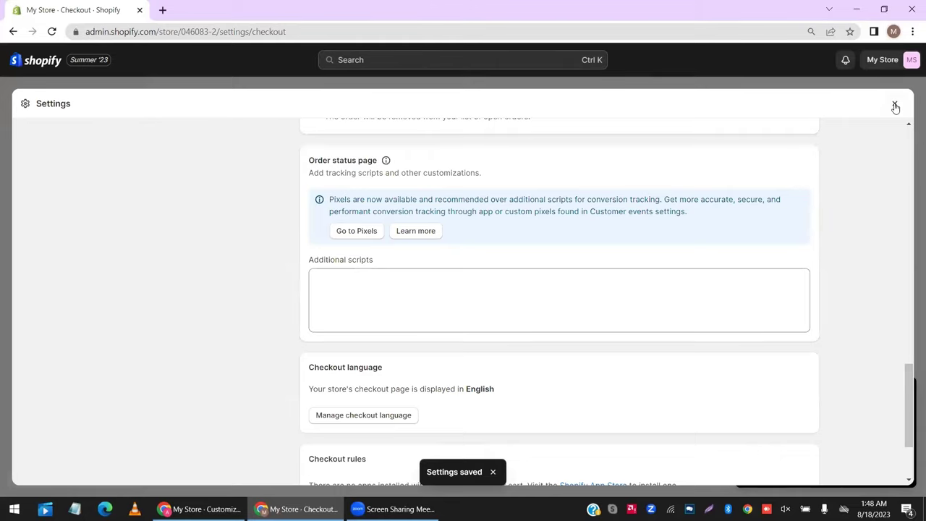
Close the store settings and collapse the trial notice on the Themes page.
click(894, 106)
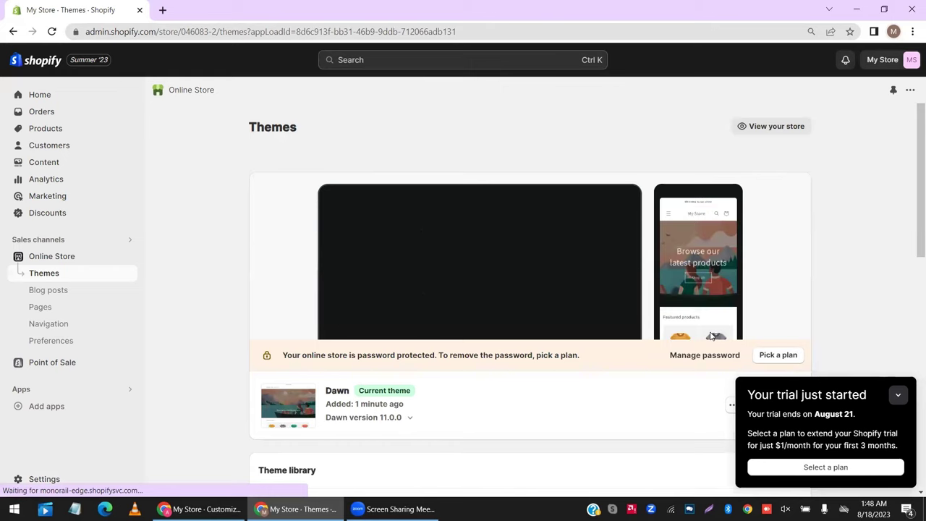
scroll(711, 336, down, 2)
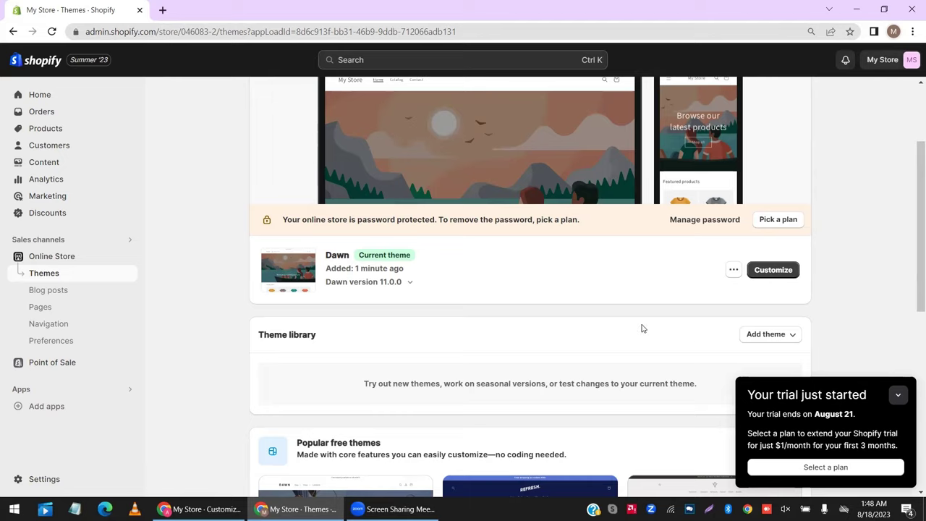
scroll(642, 328, up, 1)
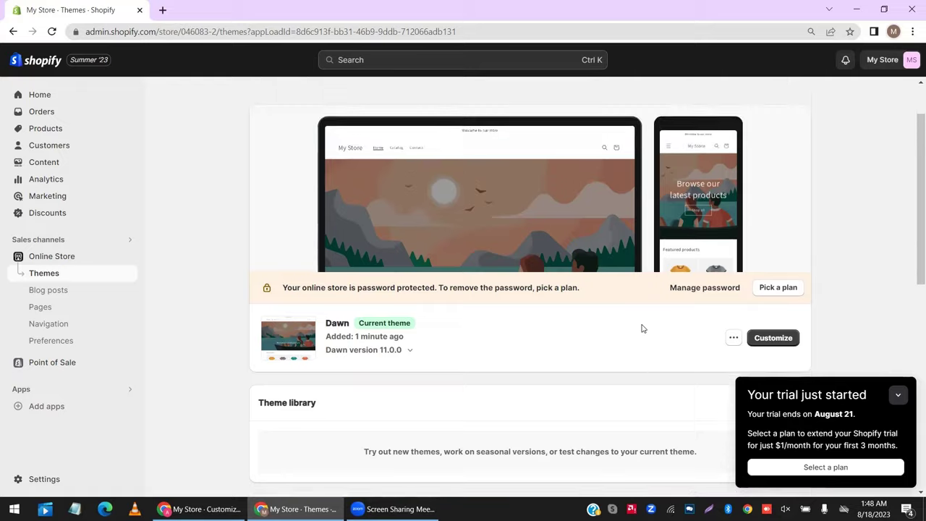
click(900, 394)
scroll(615, 346, up, 1)
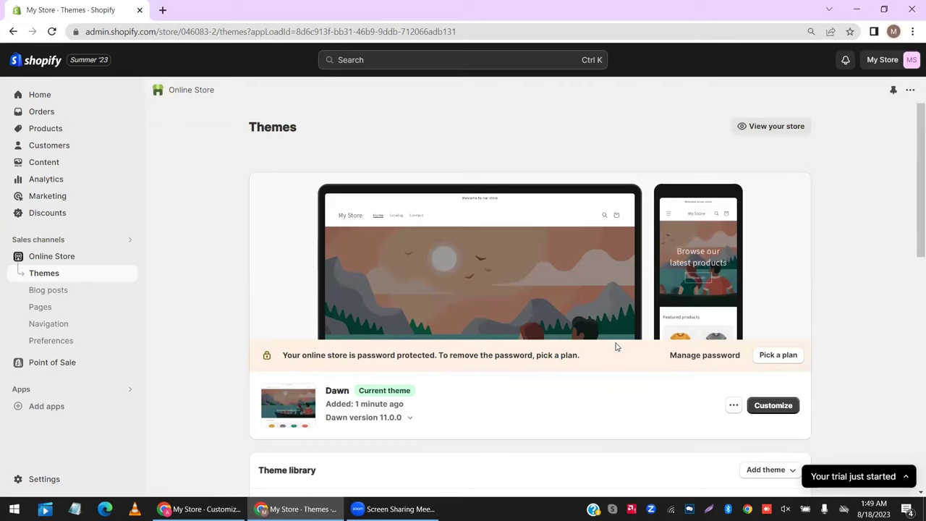
Upload the theme file Dropship update_27-11.zip from drive 8 (D:) to the theme library.
scroll(616, 346, down, 3)
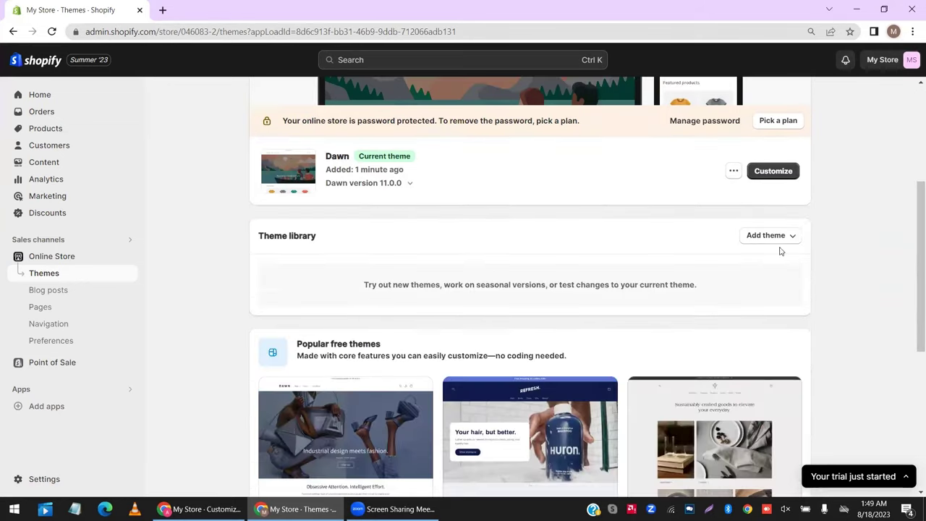
click(782, 237)
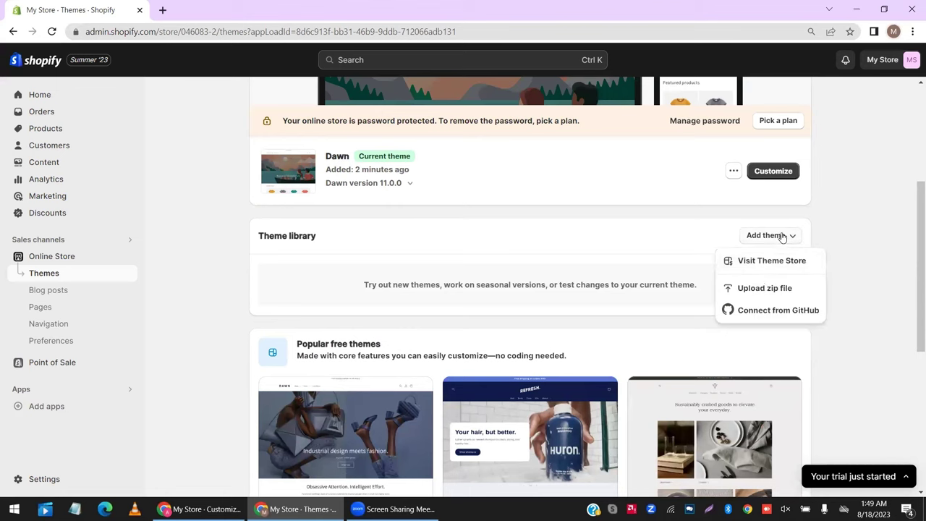
click(764, 288)
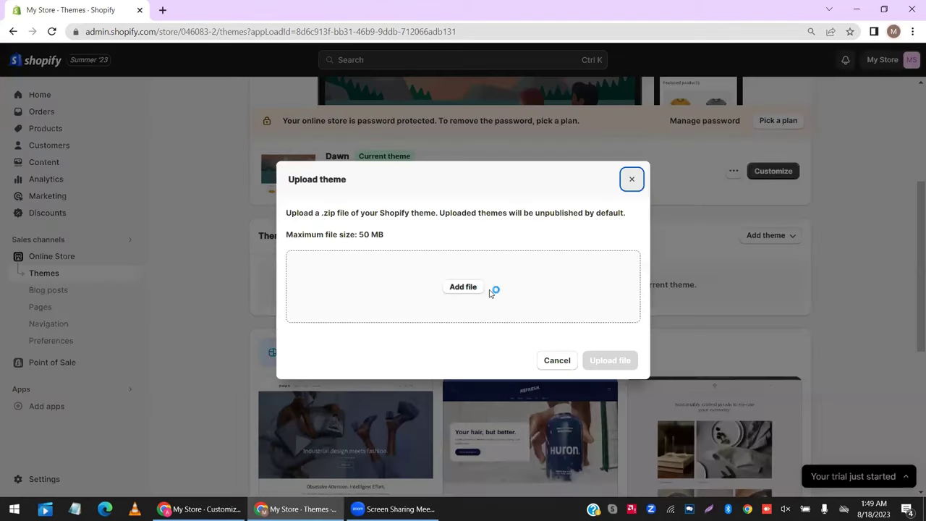
click(490, 292)
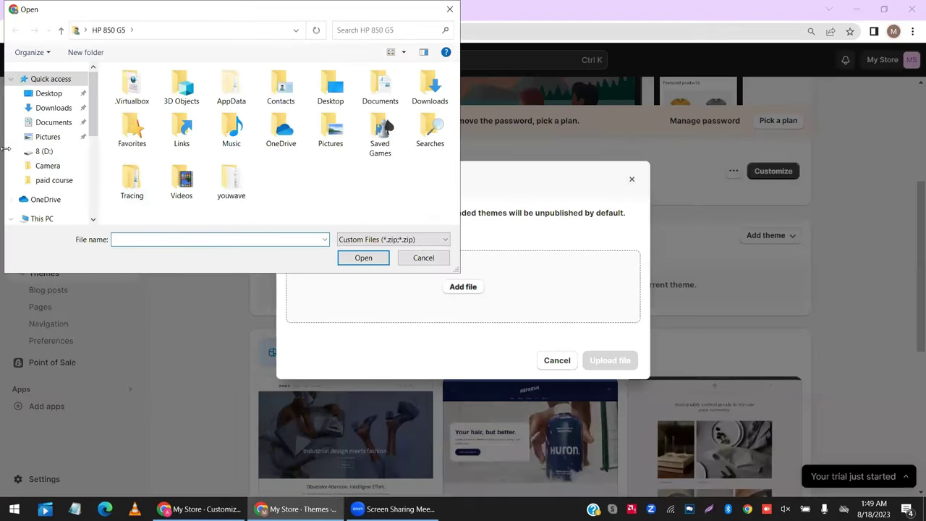
scroll(55, 194, down, 1)
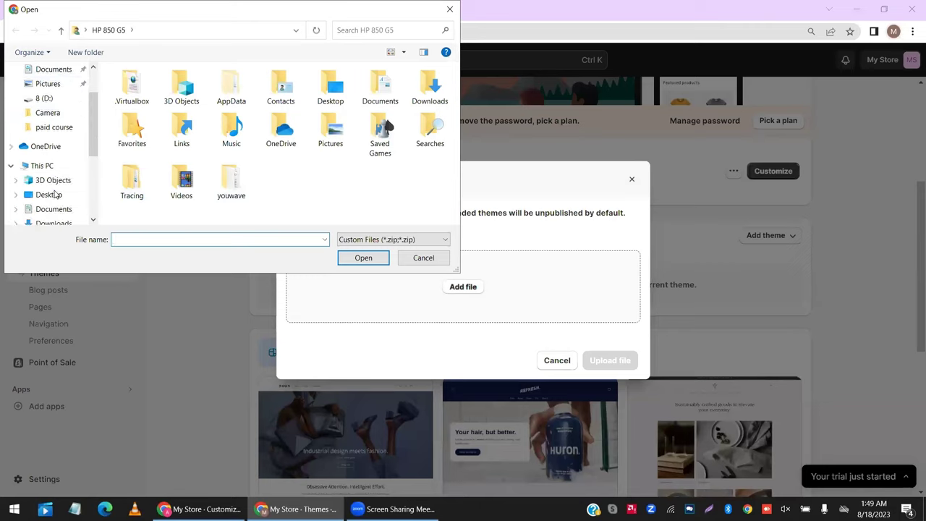
scroll(50, 202, down, 3)
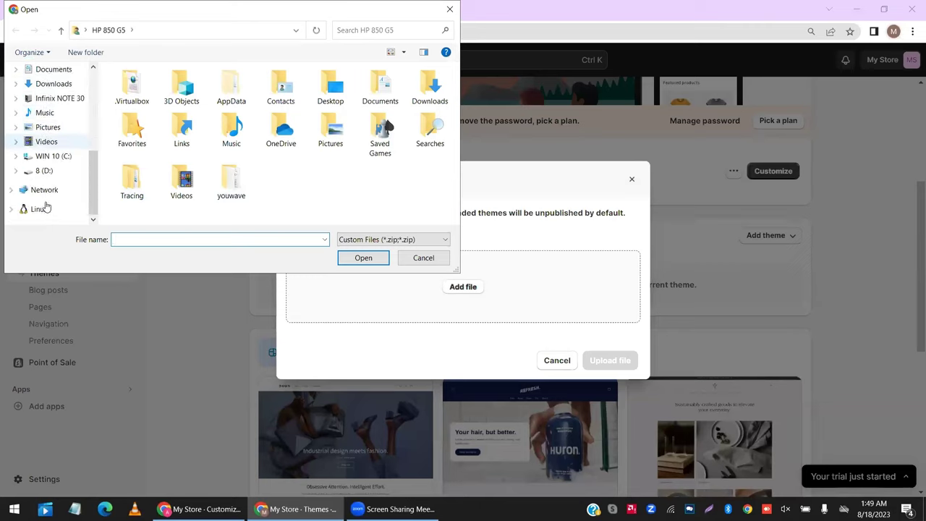
click(44, 170)
scroll(386, 158, down, 5)
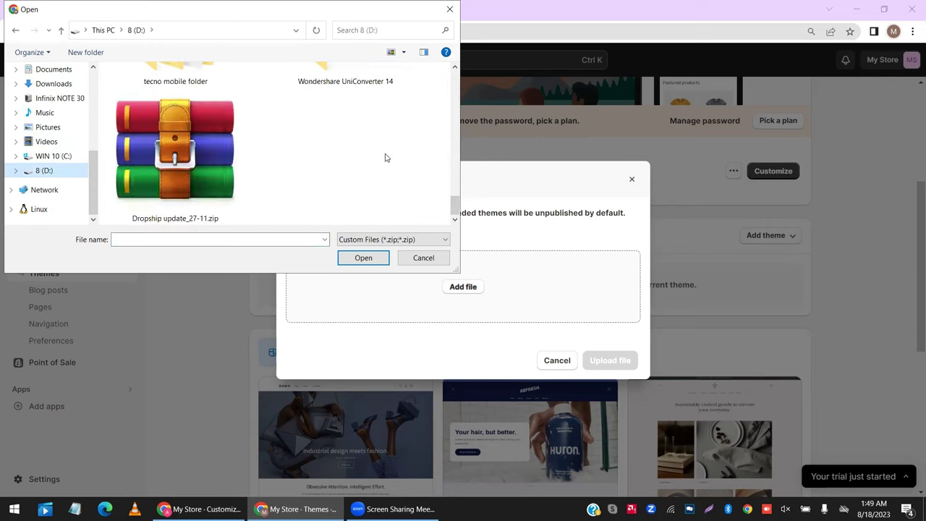
click(203, 172)
click(386, 264)
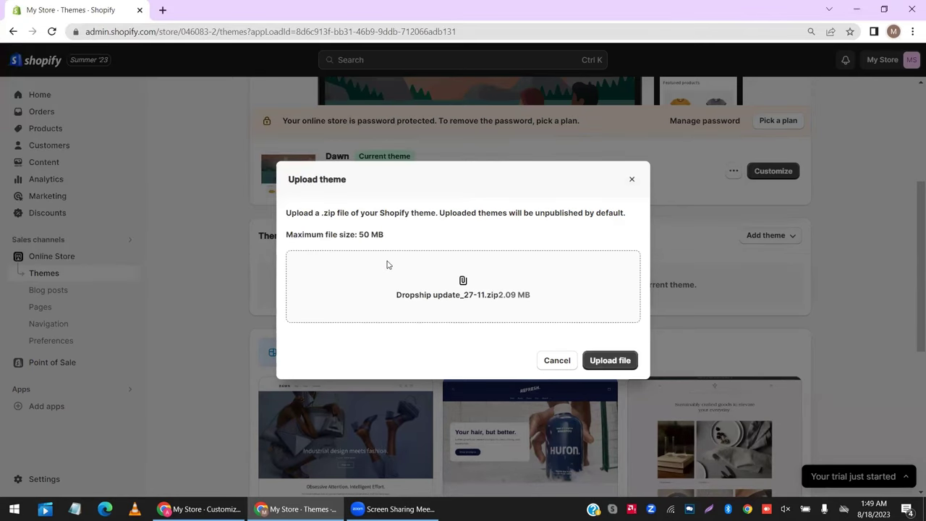
click(620, 369)
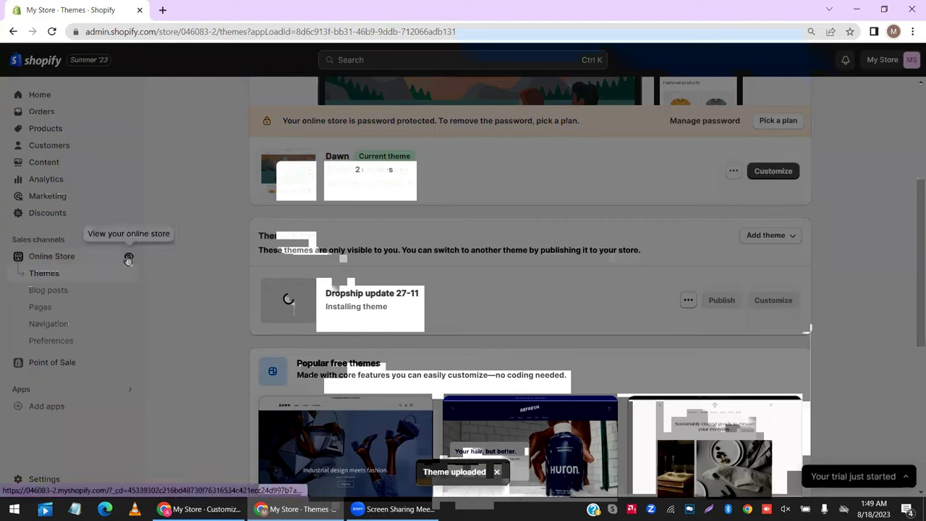
View the current online store and open the example store hunzastores.com in another browser tab.
click(128, 259)
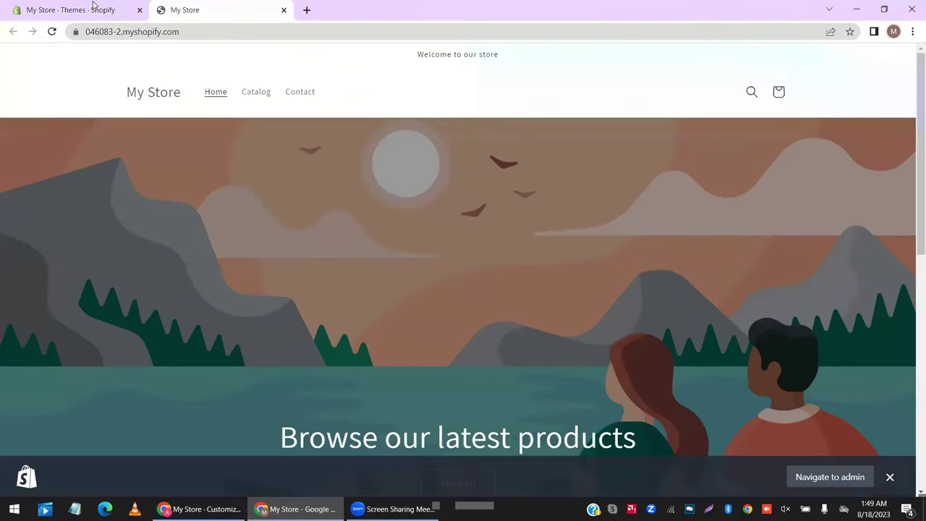
click(93, 7)
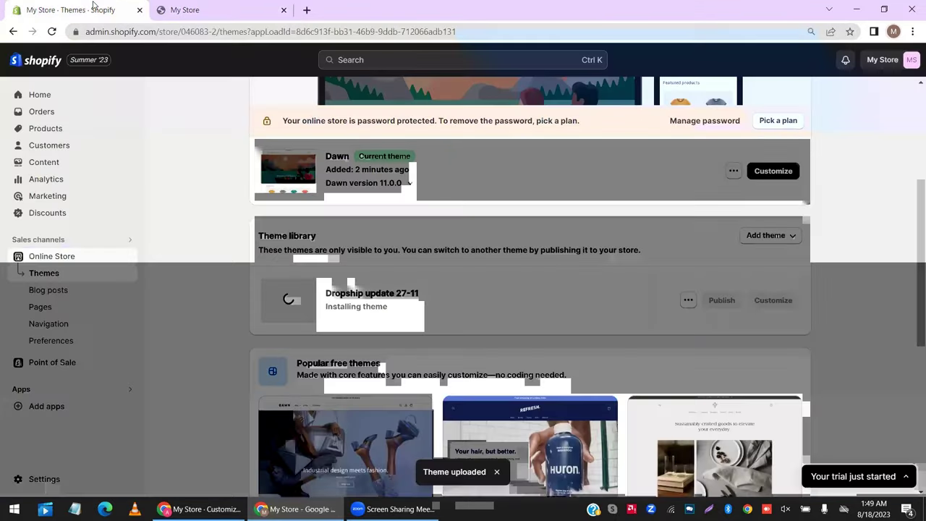
click(306, 11)
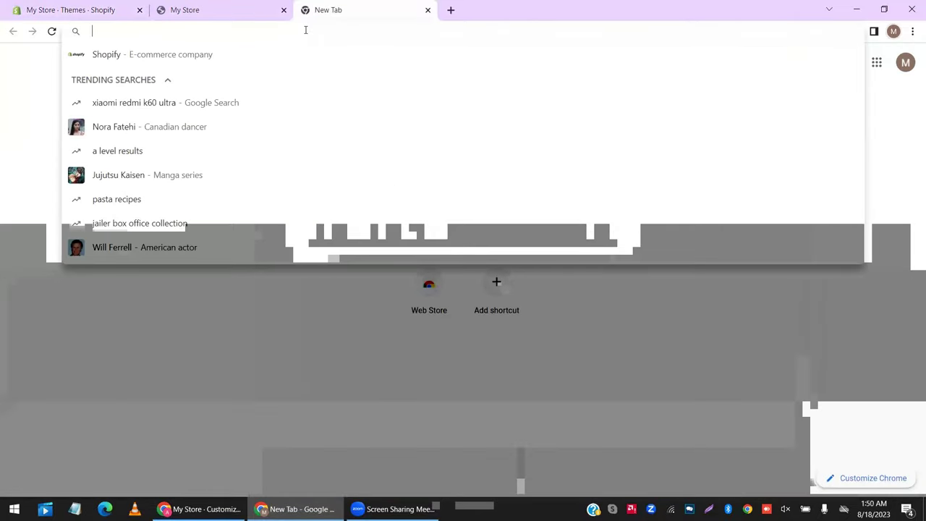
text(HU)
key(BackSpace)
key(BackSpace)
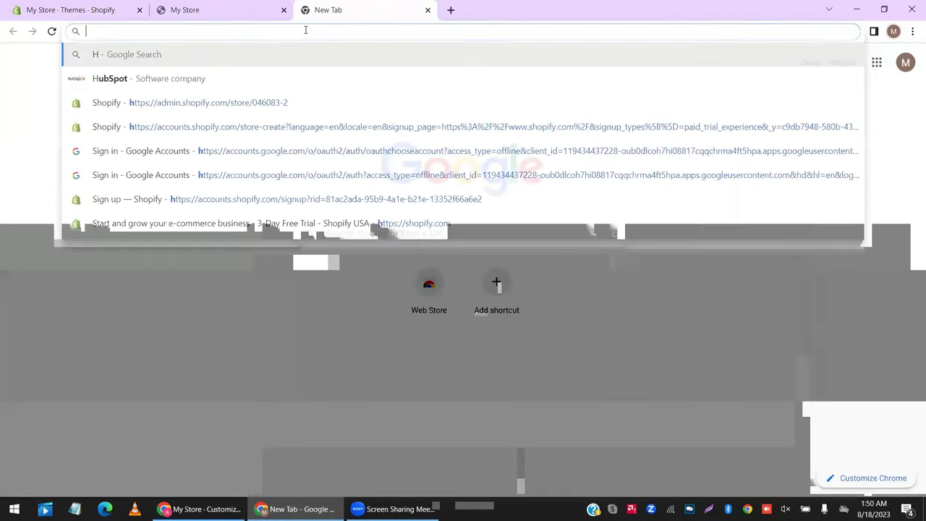
text(hunza)
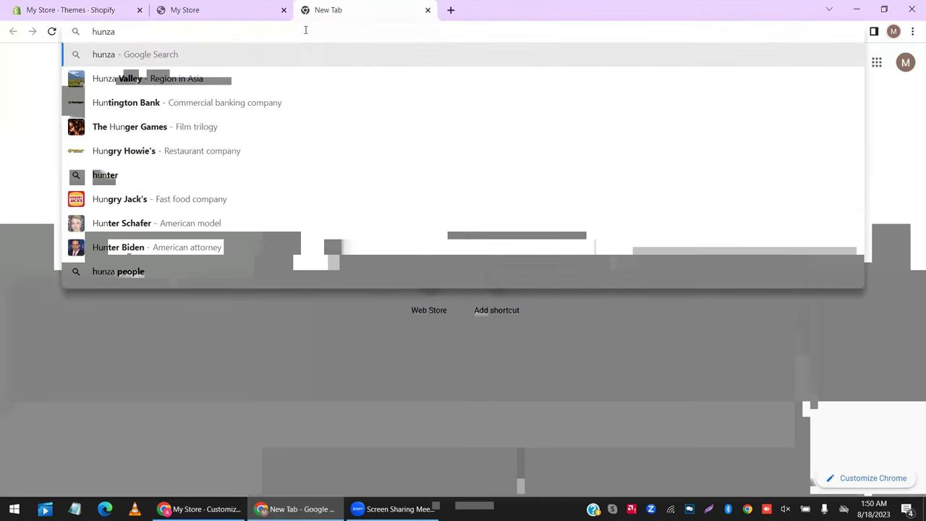
text(stor)
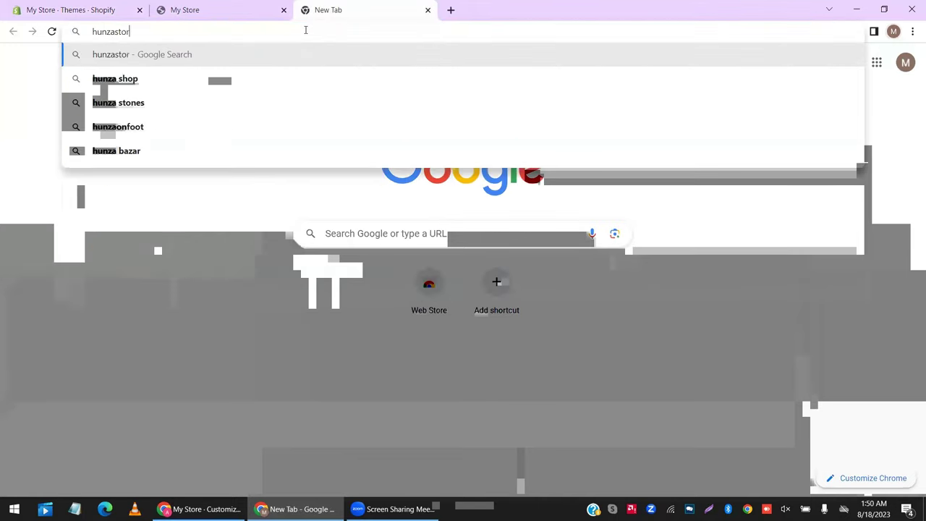
text(es.com)
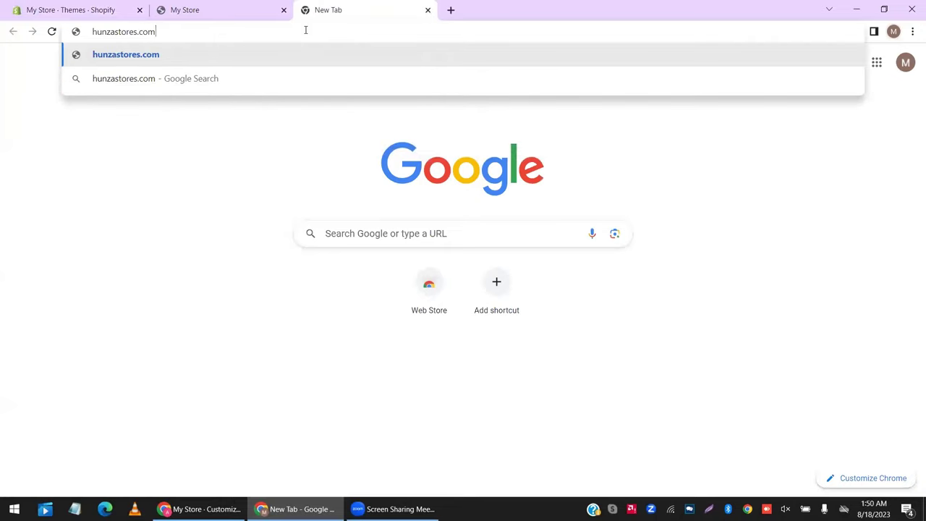
key(Return)
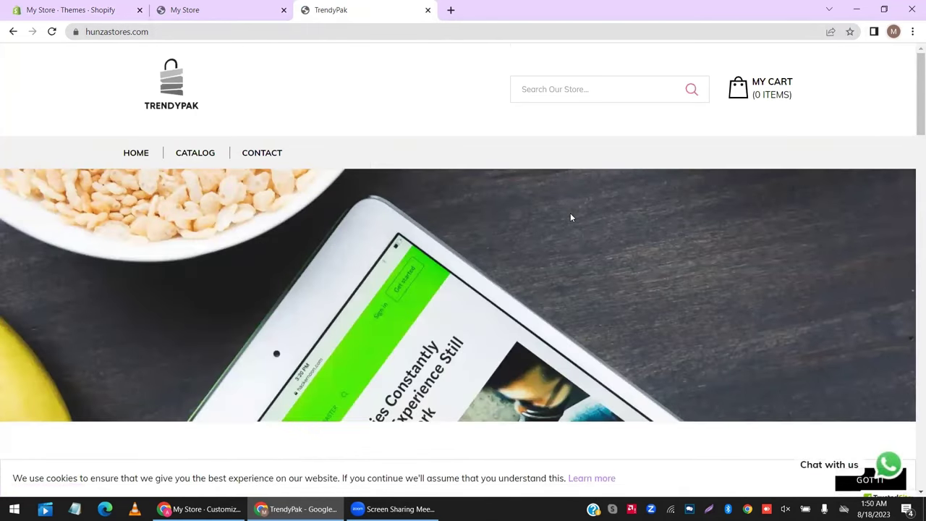
Examine the TrendyPak homepage from banner to footer and move its browser tab next to the store admin tab.
scroll(570, 213, down, 2)
scroll(495, 361, down, 2)
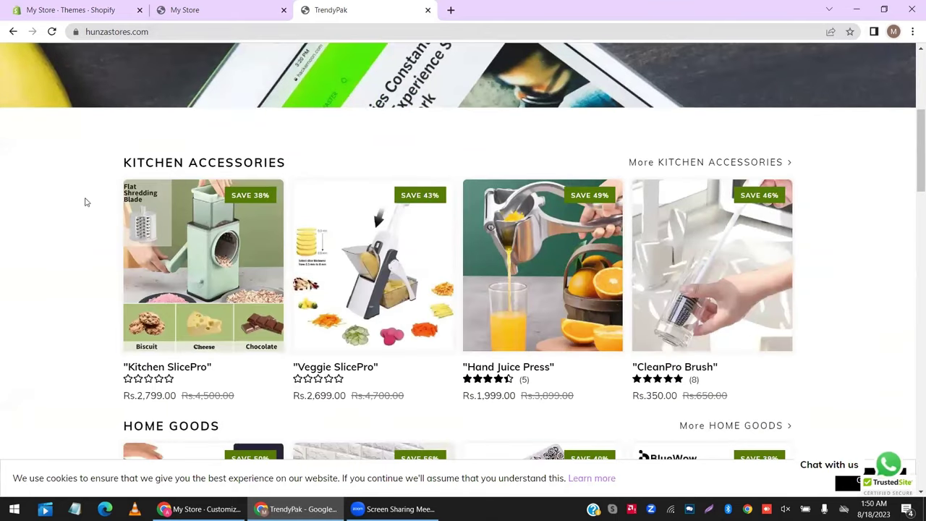
scroll(507, 290, down, 2)
scroll(563, 321, down, 8)
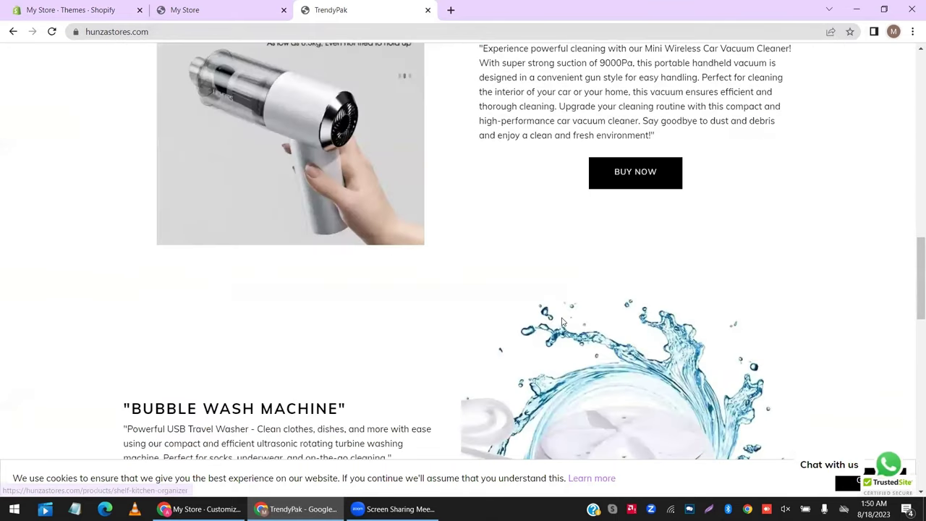
scroll(563, 321, down, 5)
scroll(563, 322, down, 8)
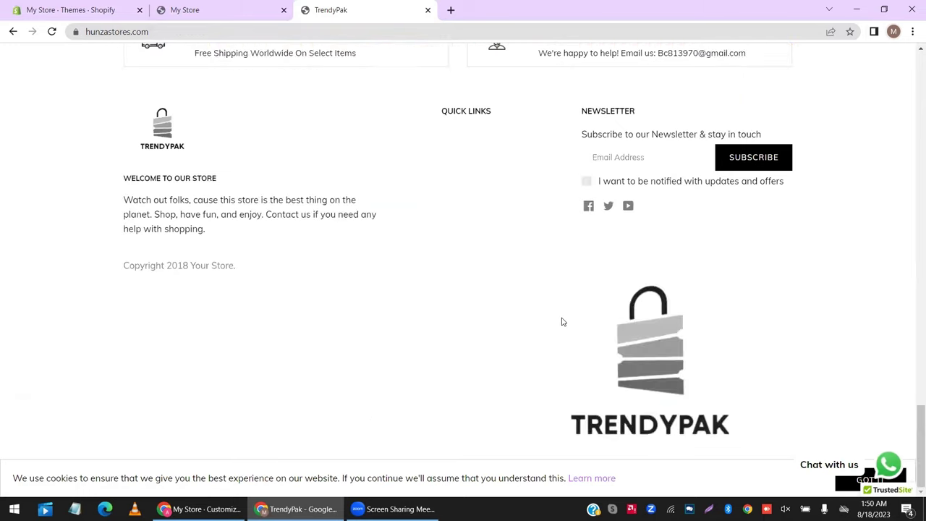
scroll(562, 321, up, 7)
scroll(563, 321, up, 15)
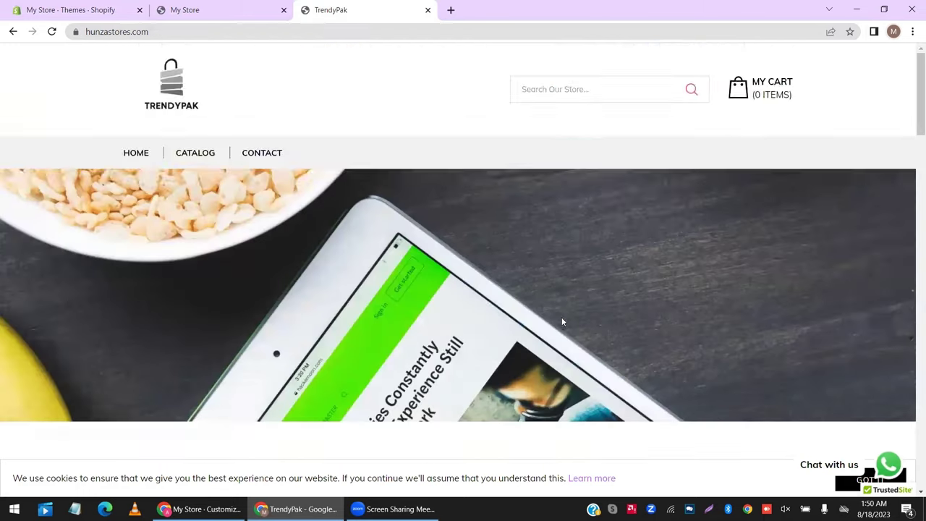
scroll(561, 317, down, 10)
scroll(561, 317, up, 10)
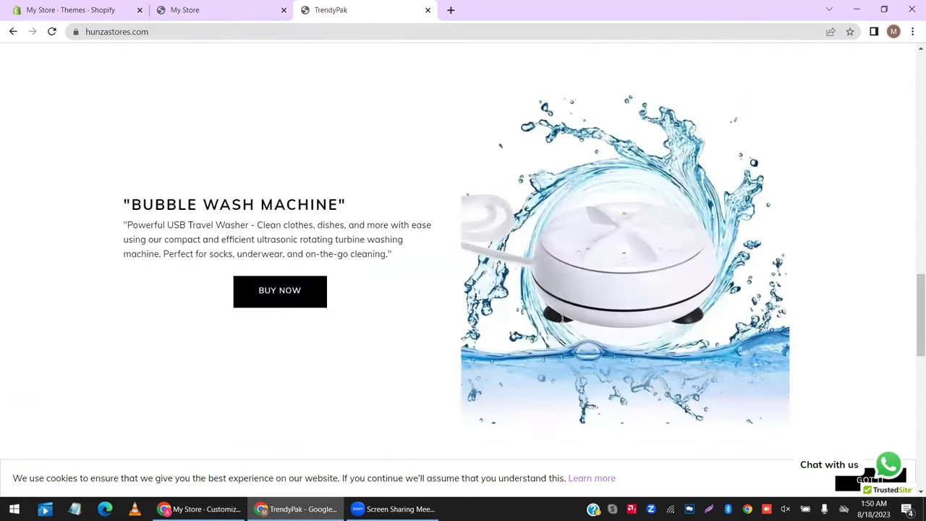
click(221, 9)
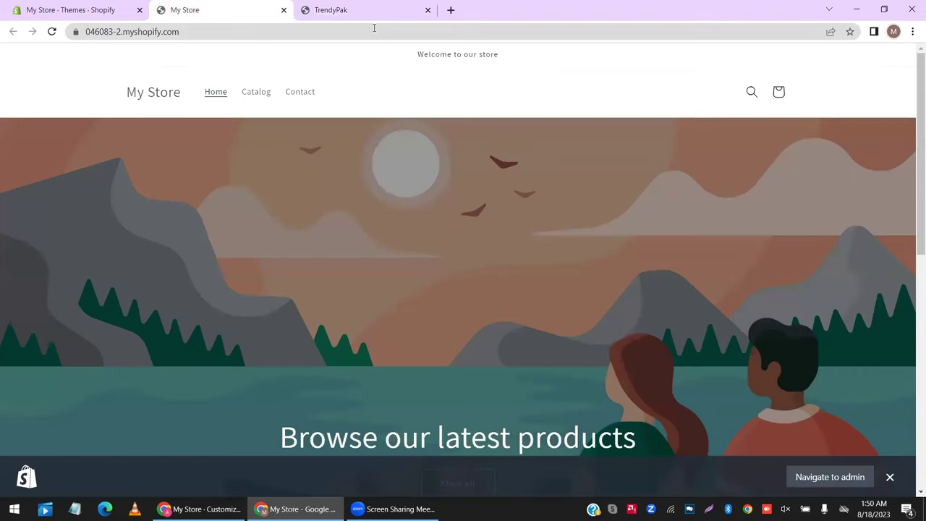
drag(384, 6, 141, 4)
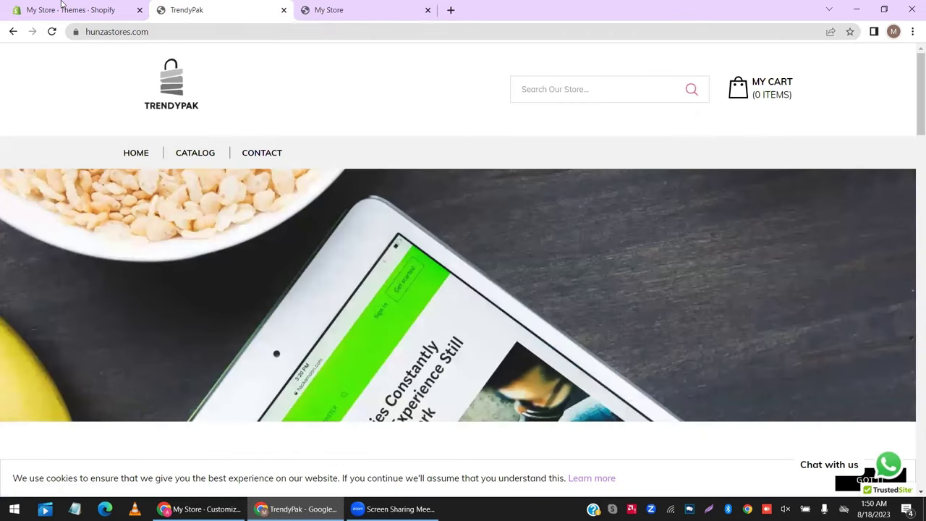
Publish the uploaded Dropship update 27-11 theme from the theme library in place of Dawn.
click(62, 5)
scroll(398, 214, up, 3)
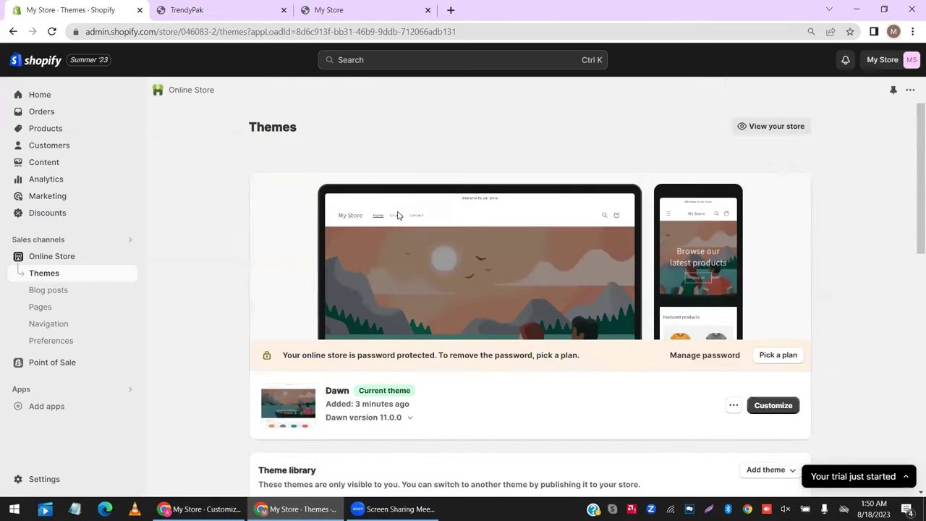
scroll(611, 219, down, 2)
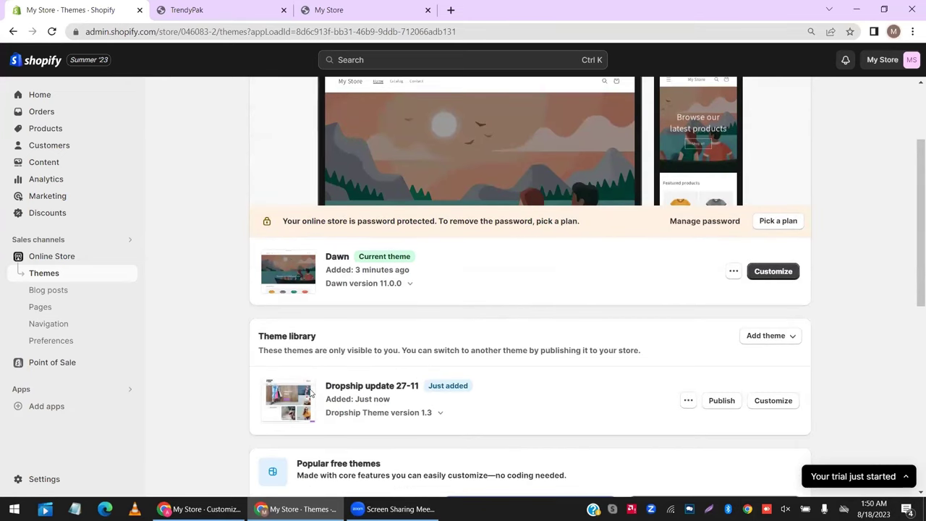
drag(322, 386, 407, 385)
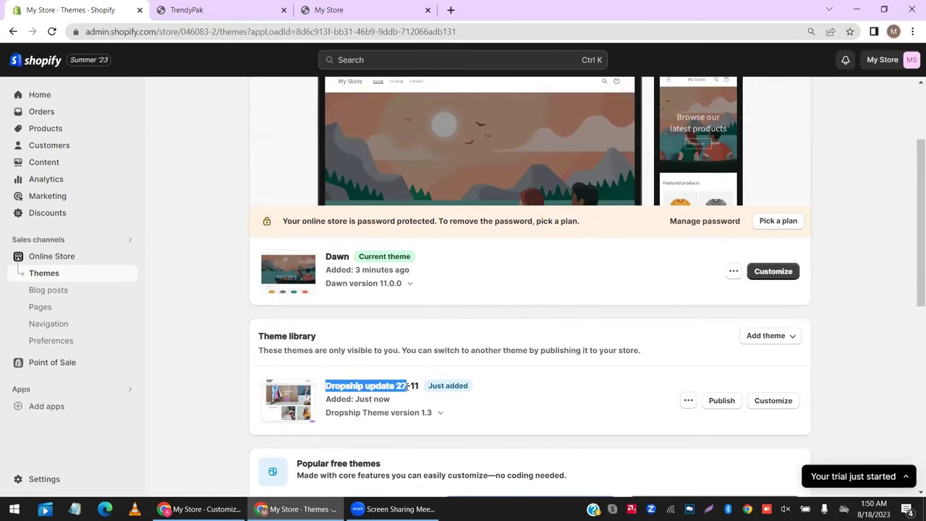
click(726, 403)
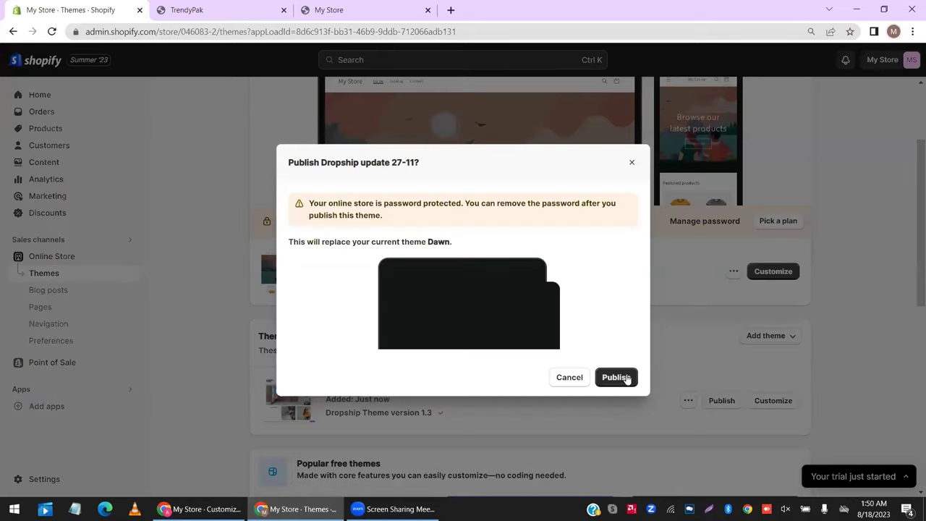
click(627, 378)
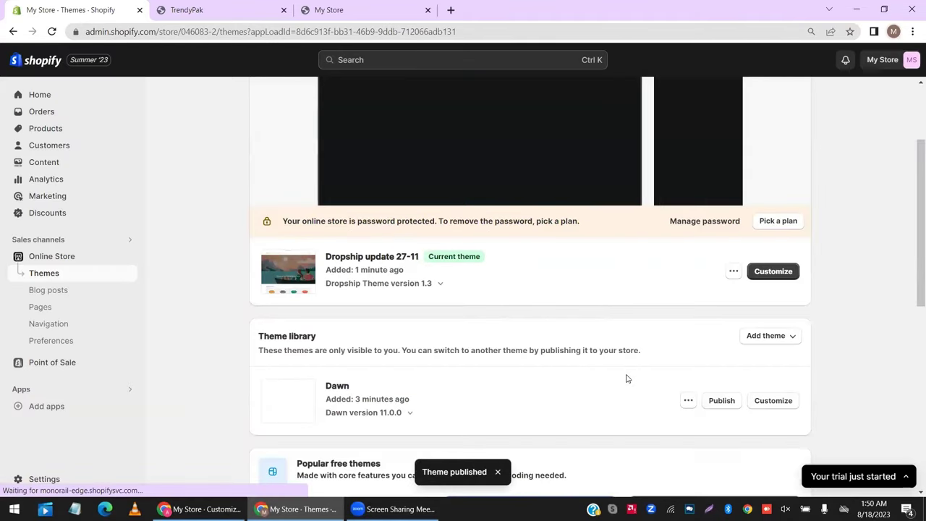
Open the online store in a new tab to view the published theme.
scroll(686, 316, up, 3)
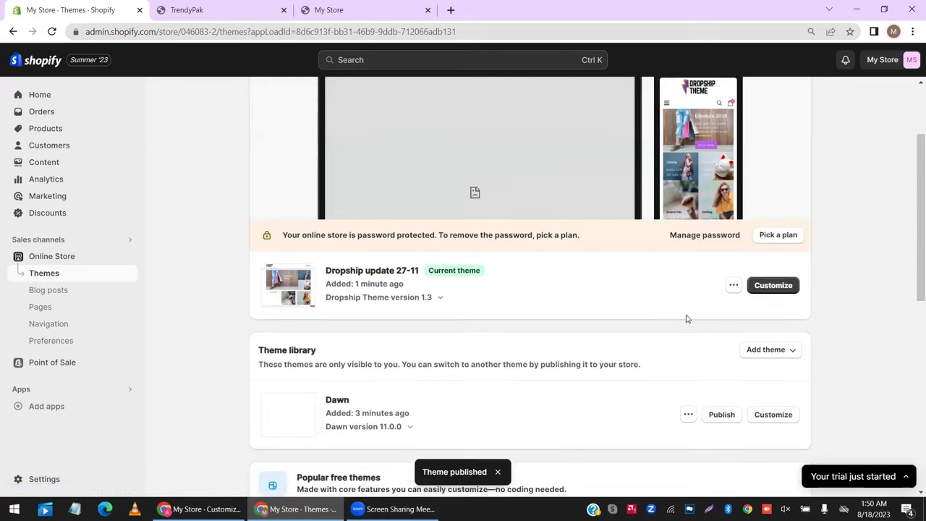
click(130, 262)
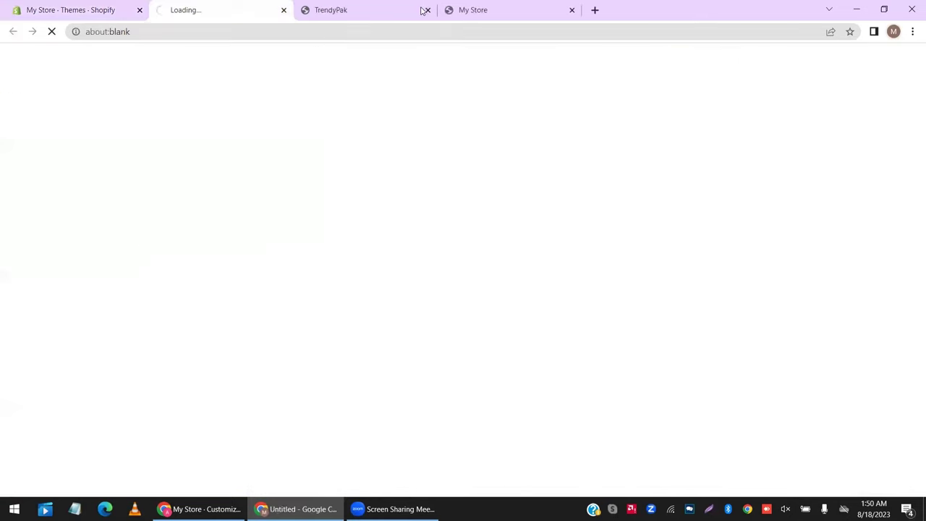
Reorder the browser tabs and compare the earlier My Store homepage with the homepage of the newly published theme.
click(481, 10)
drag(316, 10, 458, 10)
scroll(310, 248, down, 5)
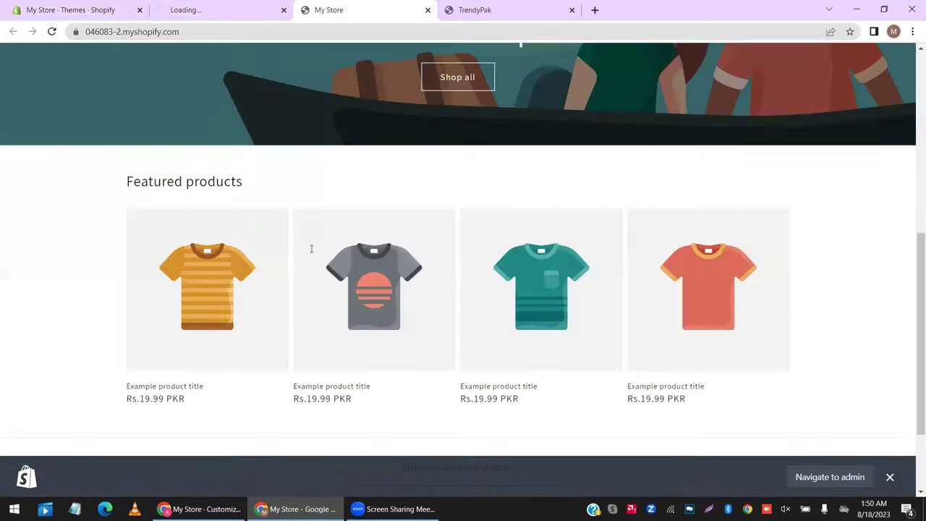
scroll(310, 249, up, 1)
click(240, 5)
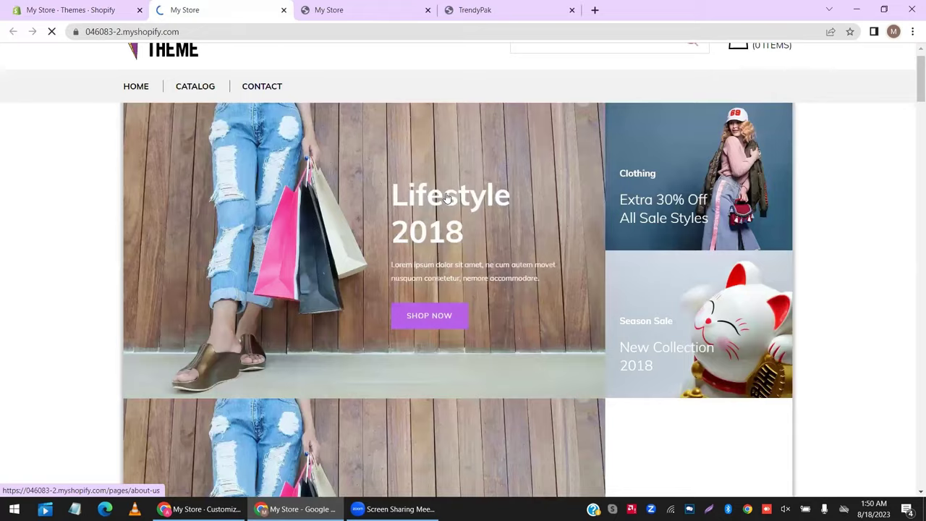
scroll(446, 196, down, 20)
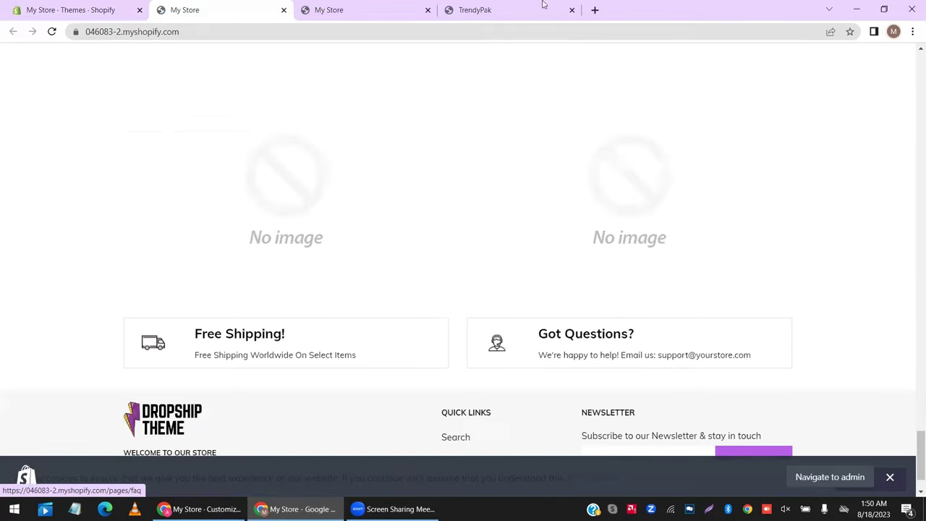
scroll(510, 68, up, 10)
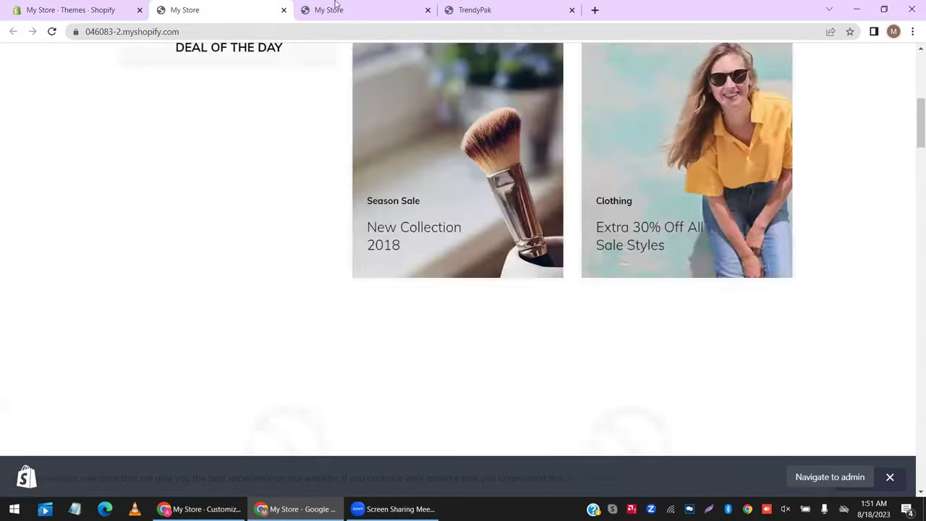
click(335, 9)
Open the current Dropship update 27-11 theme for customization and review its home page sections and preview.
click(85, 9)
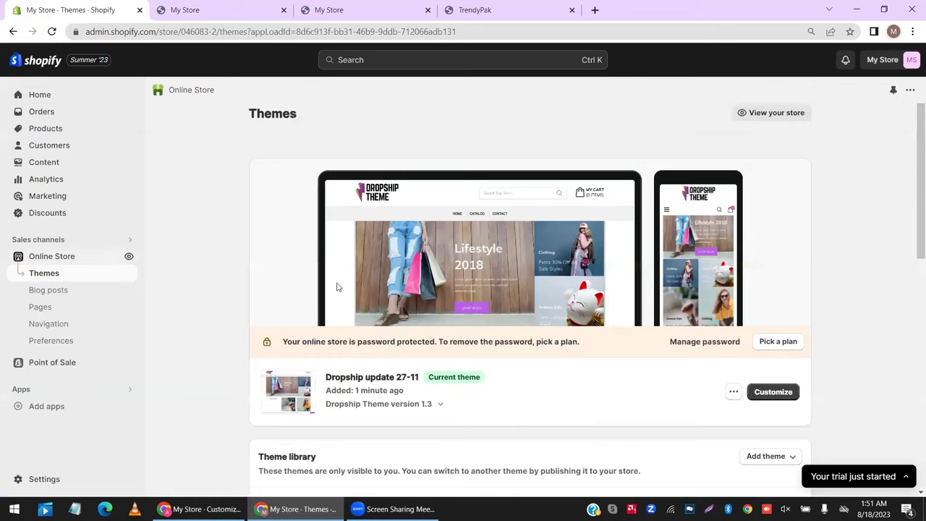
scroll(444, 318, down, 3)
click(771, 201)
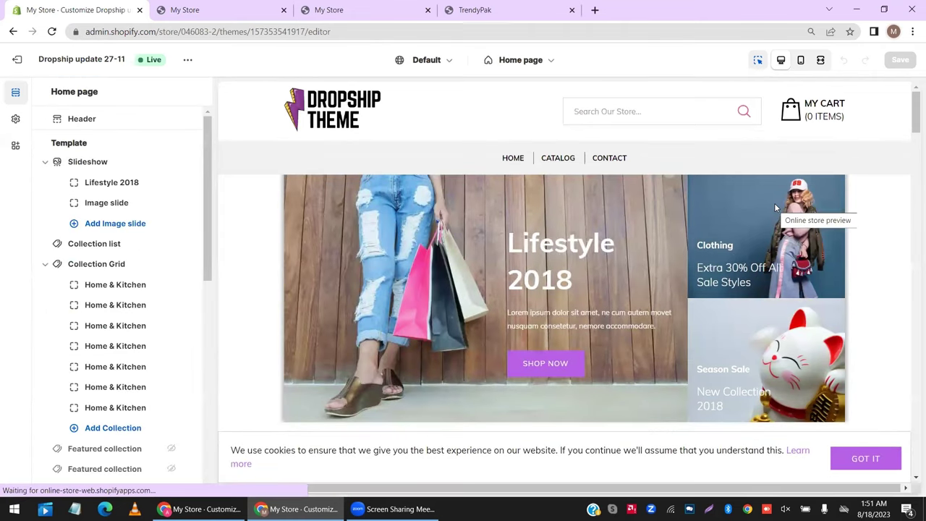
scroll(131, 343, down, 8)
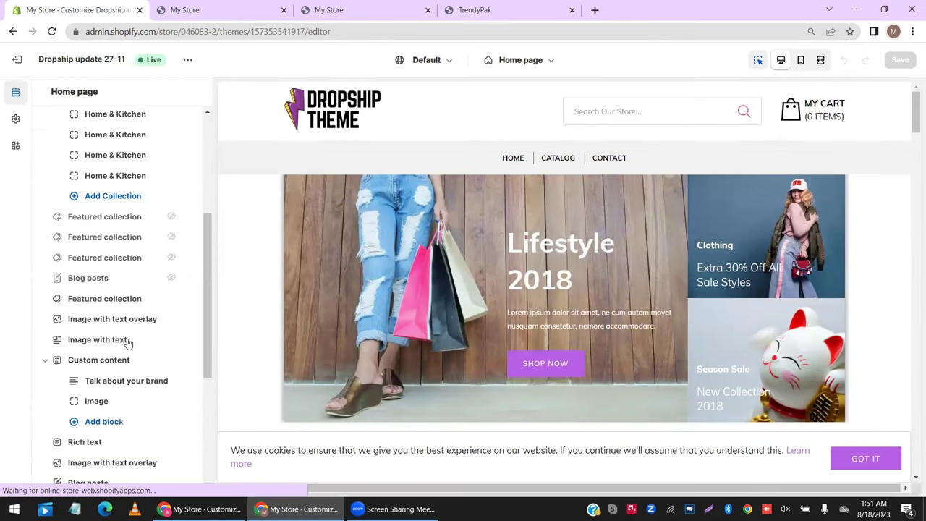
scroll(141, 304, up, 8)
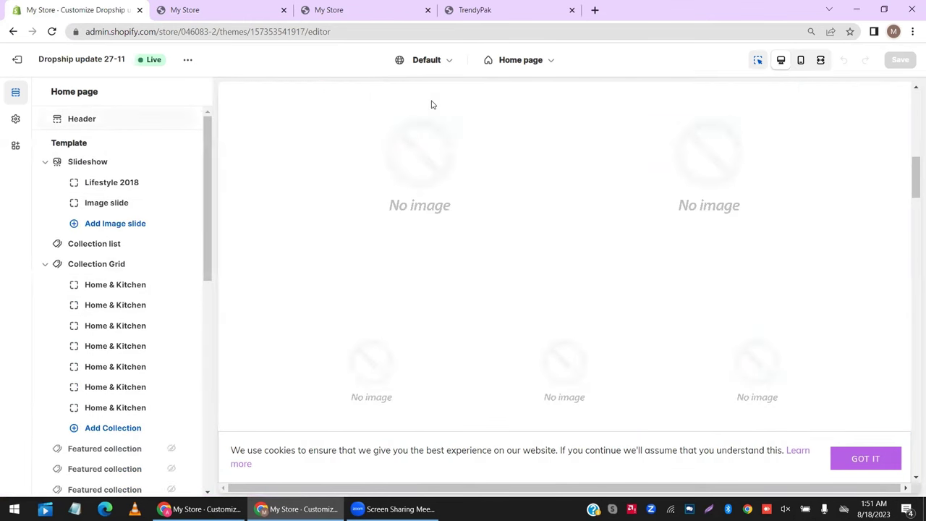
scroll(432, 105, down, 15)
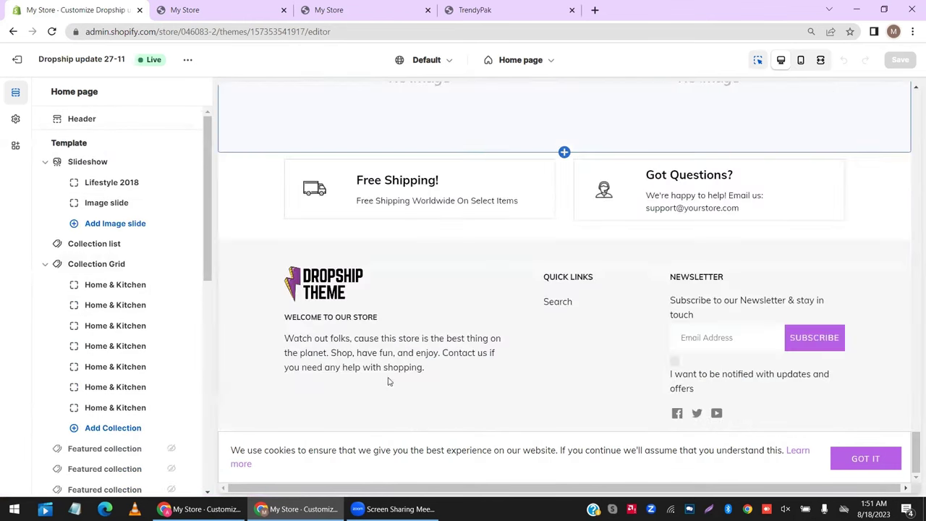
scroll(476, 354, up, 15)
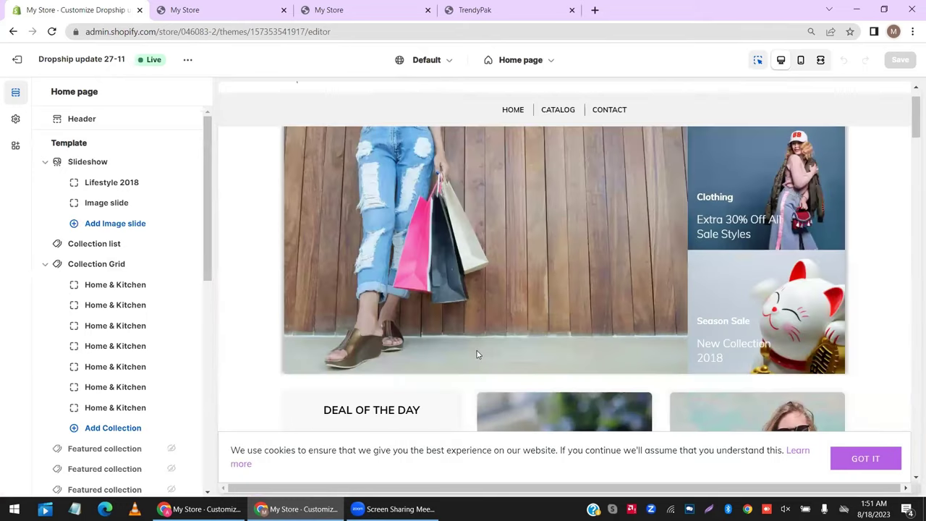
scroll(476, 354, up, 1)
Remove the Slideshow and Collection list sections from the home page template.
click(103, 209)
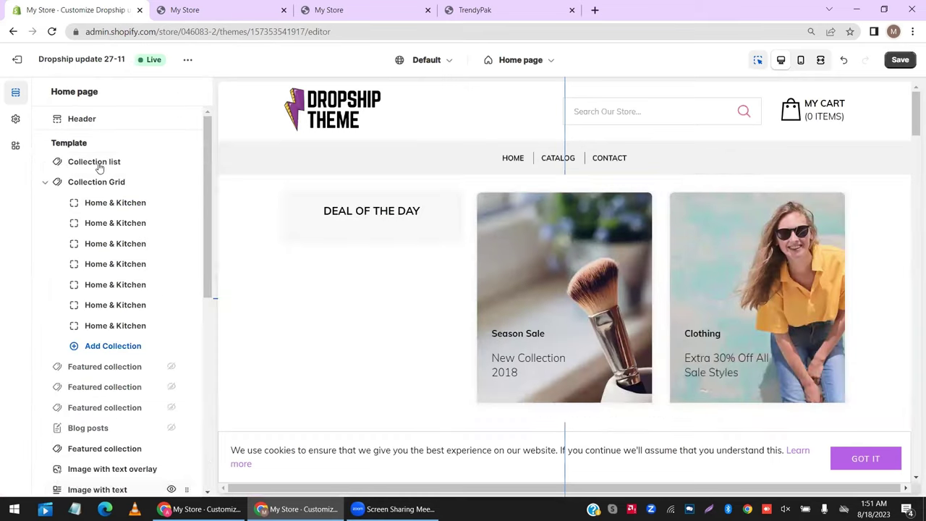
click(97, 165)
click(68, 486)
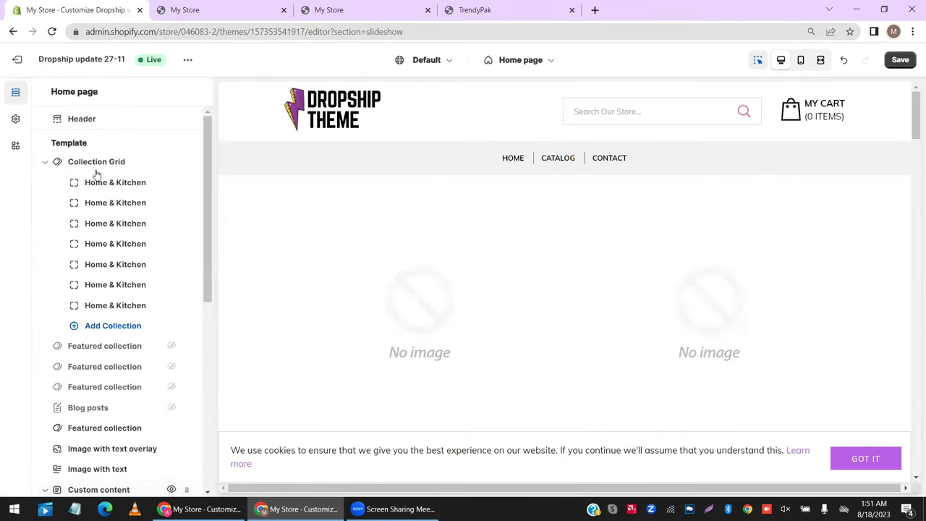
Remove the first Custom content section, the one with a single image block, from the home page.
click(97, 162)
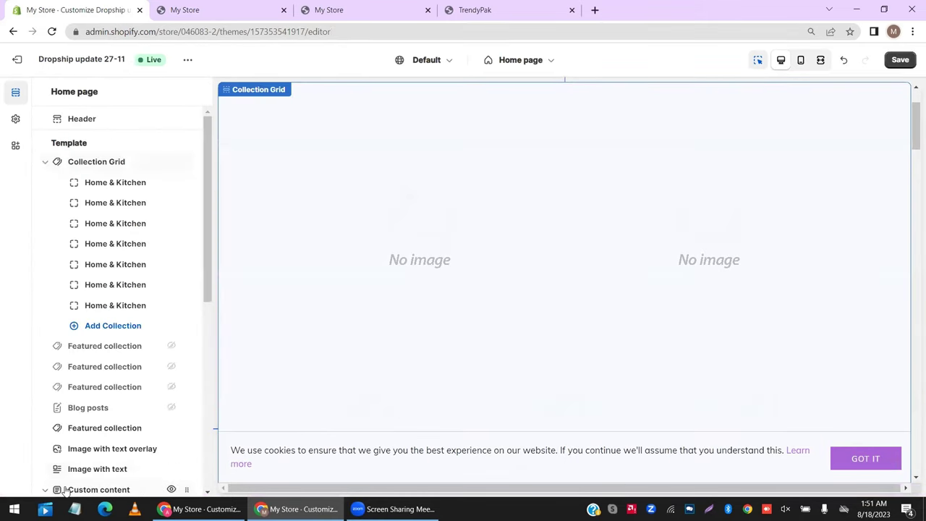
click(65, 492)
click(65, 486)
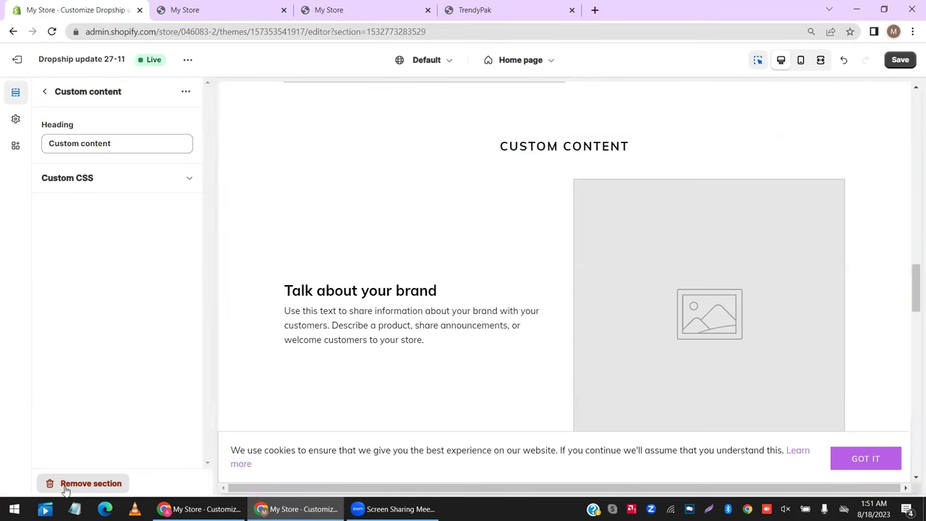
Remove the Rich text section headed Talk about your brand and the upper Collection Grid with its Home & Kitchen blocks.
click(99, 428)
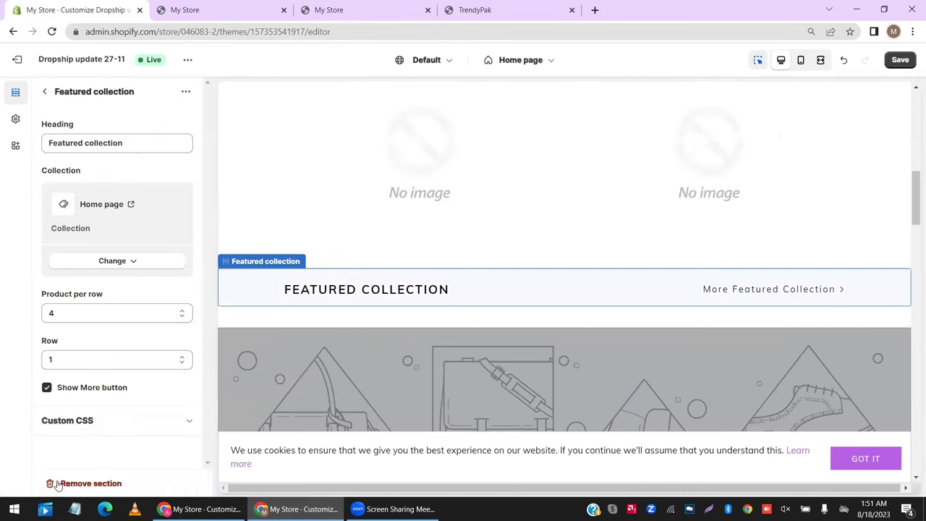
click(65, 486)
click(58, 488)
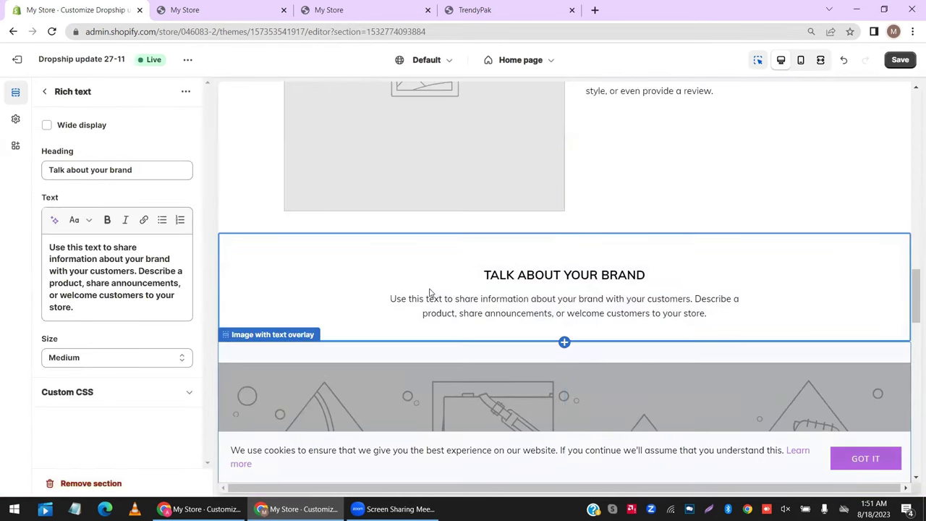
click(102, 482)
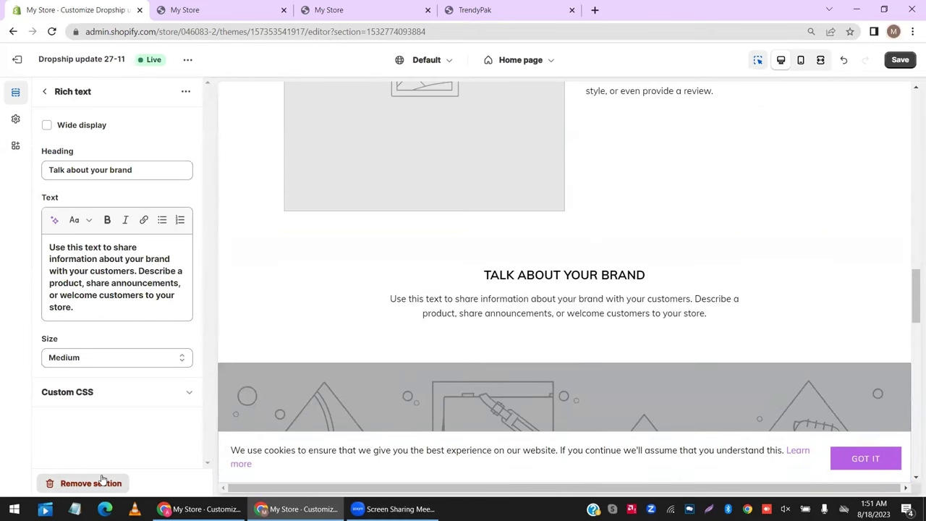
click(80, 162)
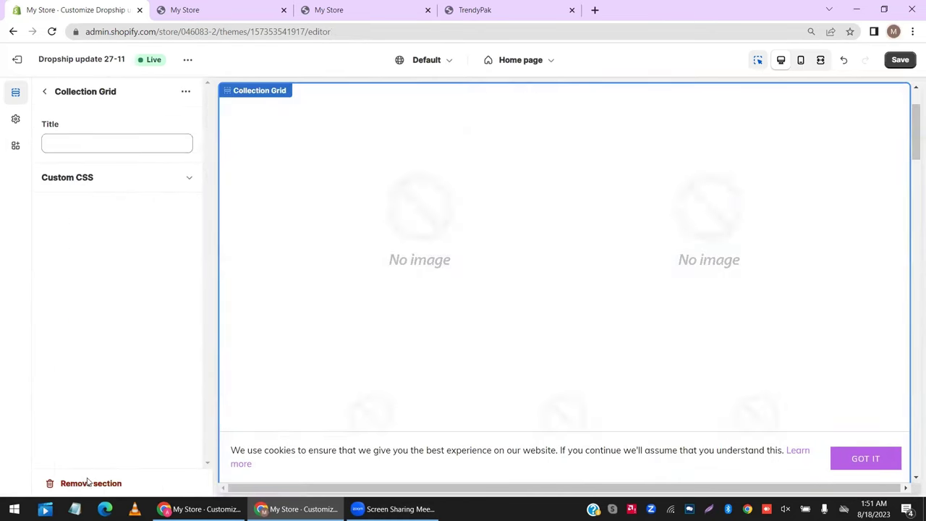
click(86, 483)
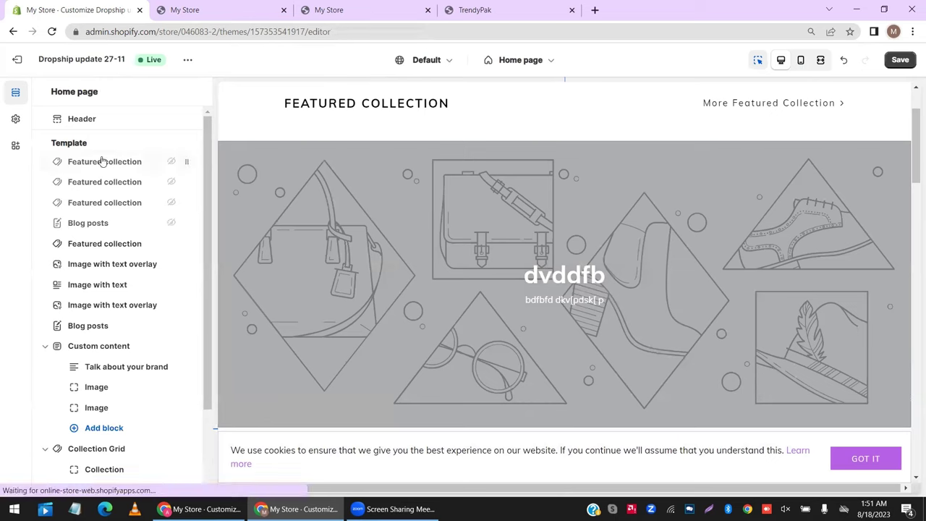
Remove the three hidden Featured collection sections and the hidden Blog posts section from the home page.
click(104, 161)
click(92, 483)
click(115, 161)
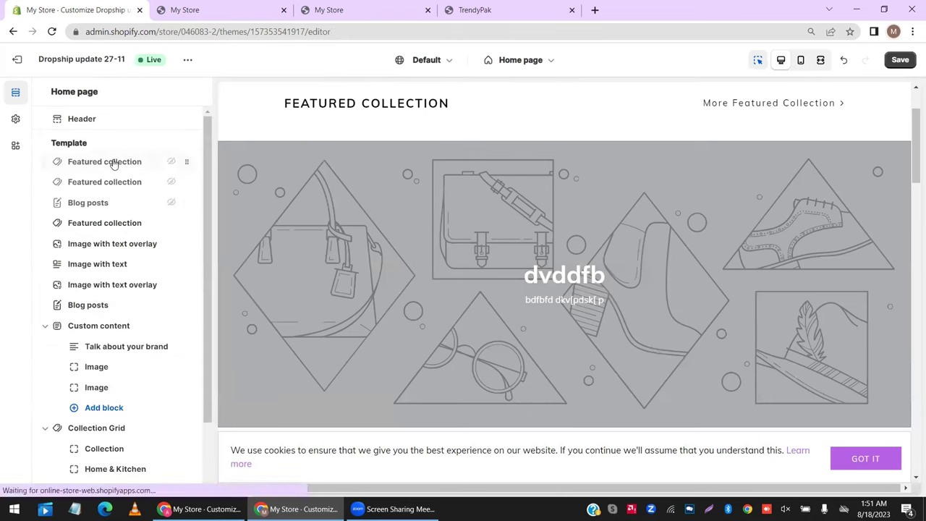
click(81, 483)
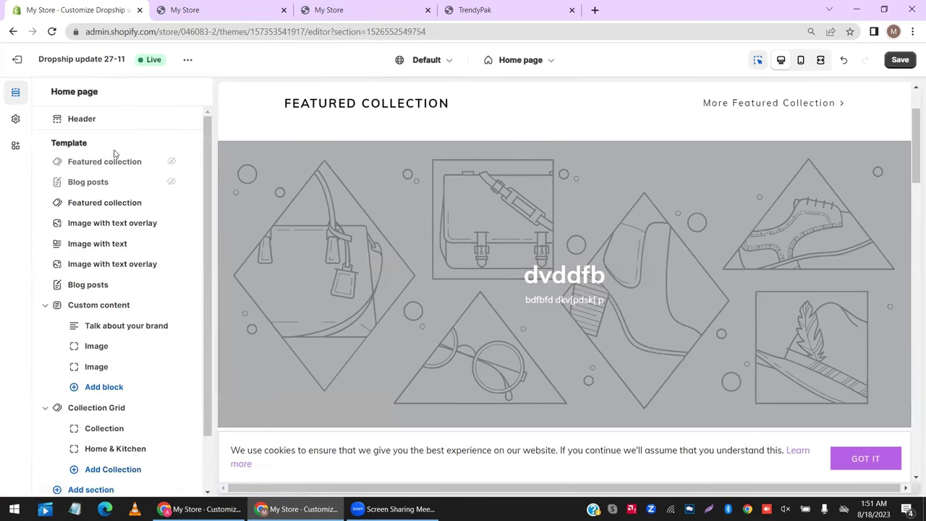
click(114, 161)
click(102, 485)
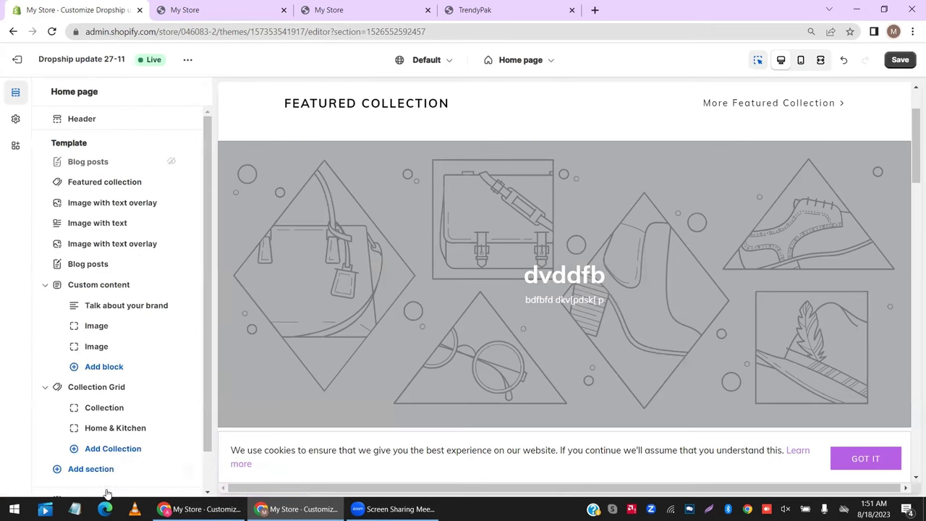
click(78, 162)
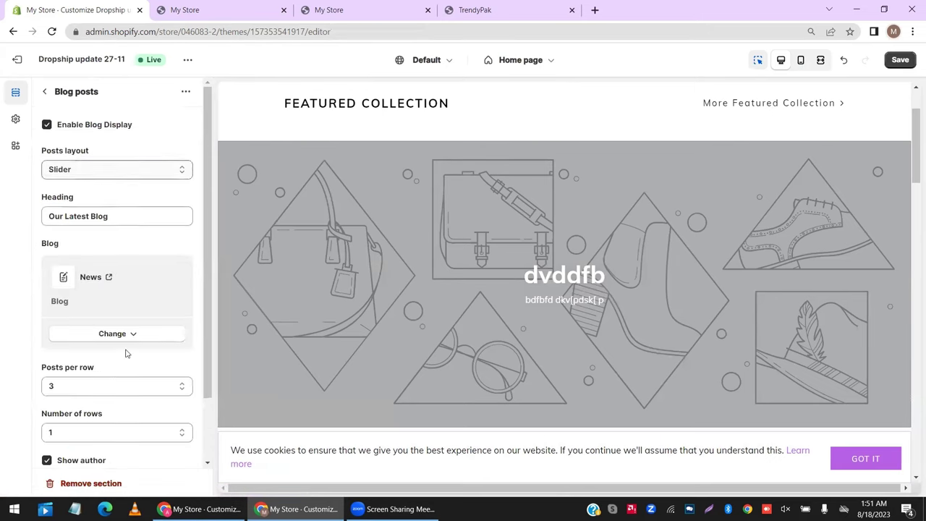
click(65, 484)
Remove the remaining visible Featured collection section from the home page template.
click(83, 162)
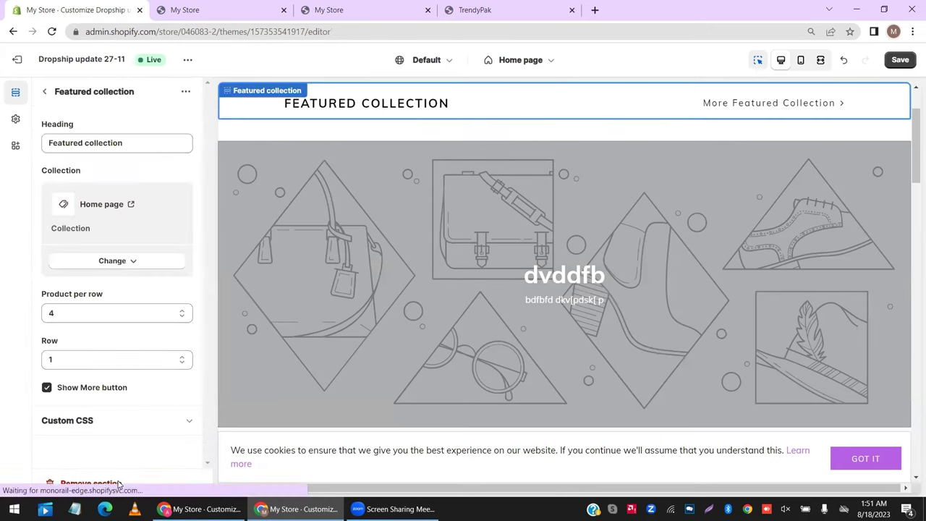
click(44, 91)
click(94, 479)
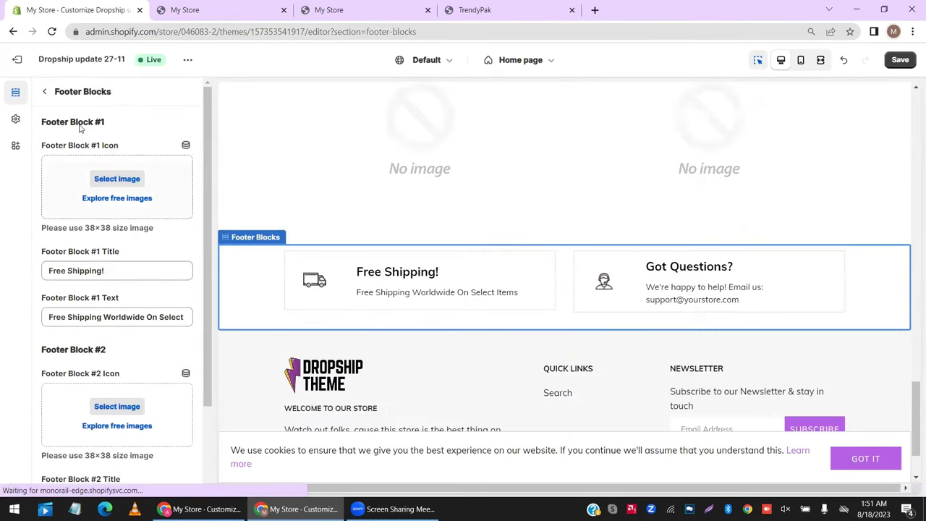
click(44, 91)
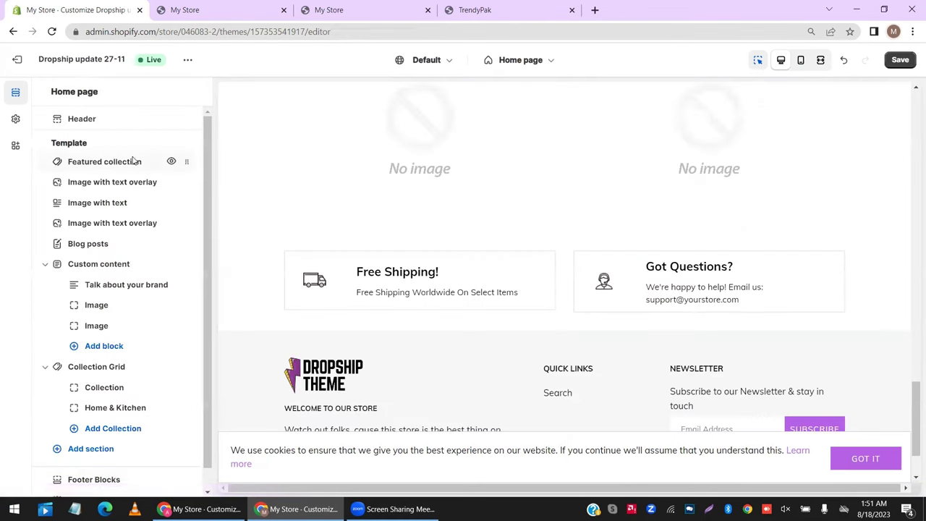
click(134, 161)
click(44, 91)
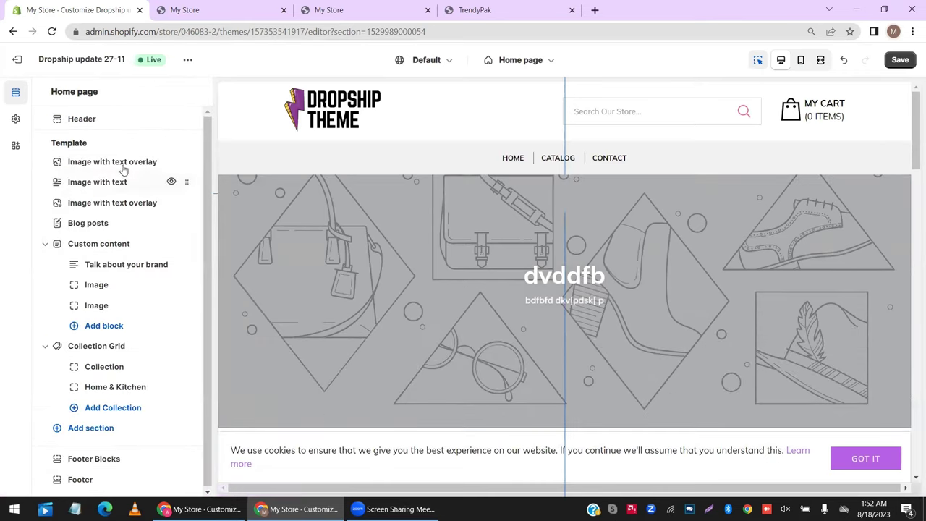
Remove both Image with text overlay sections and the Image with text section between them.
click(124, 163)
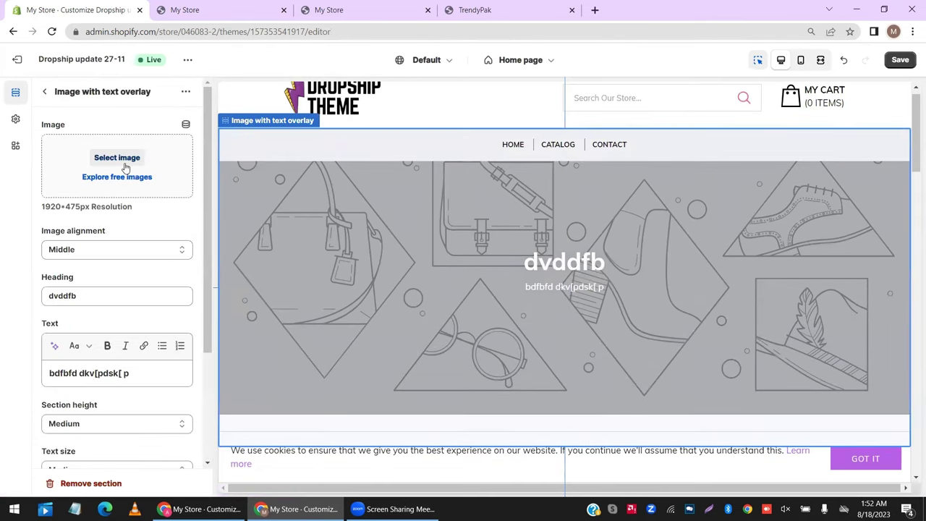
scroll(124, 166, down, 2)
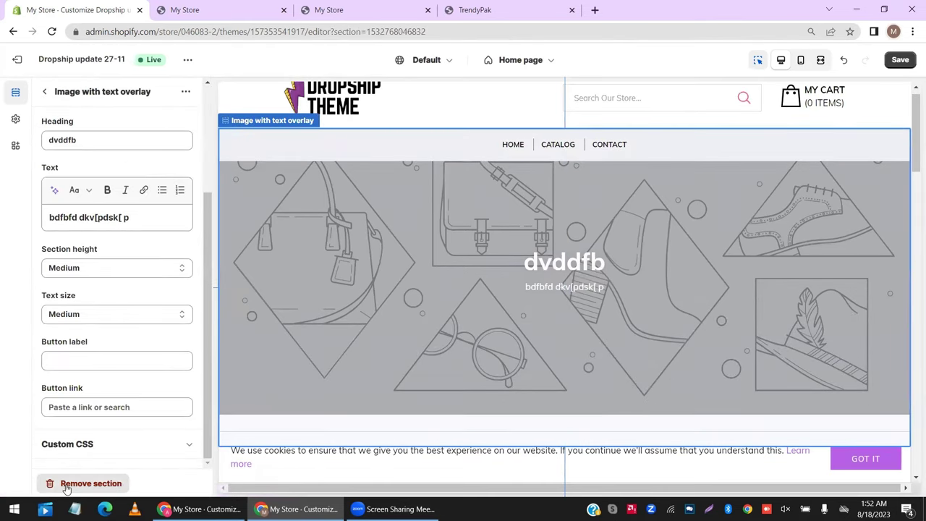
click(67, 486)
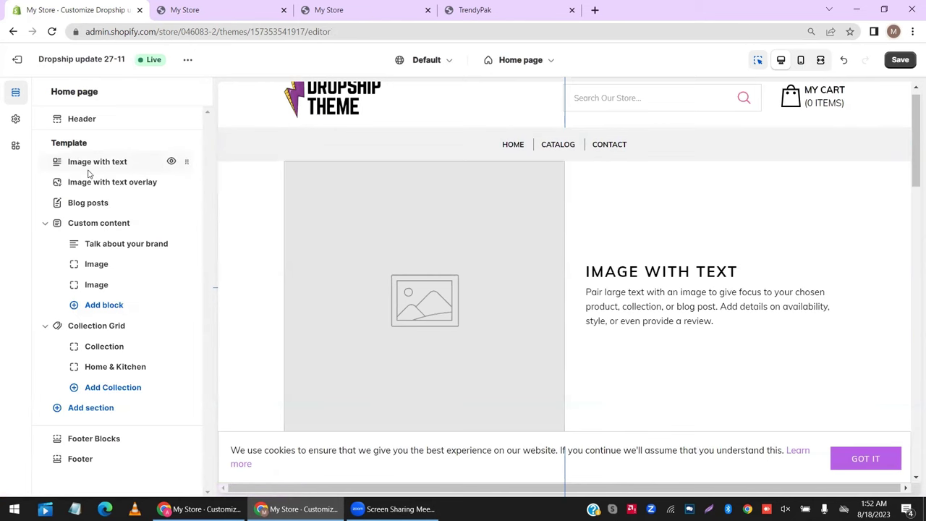
click(85, 168)
click(79, 484)
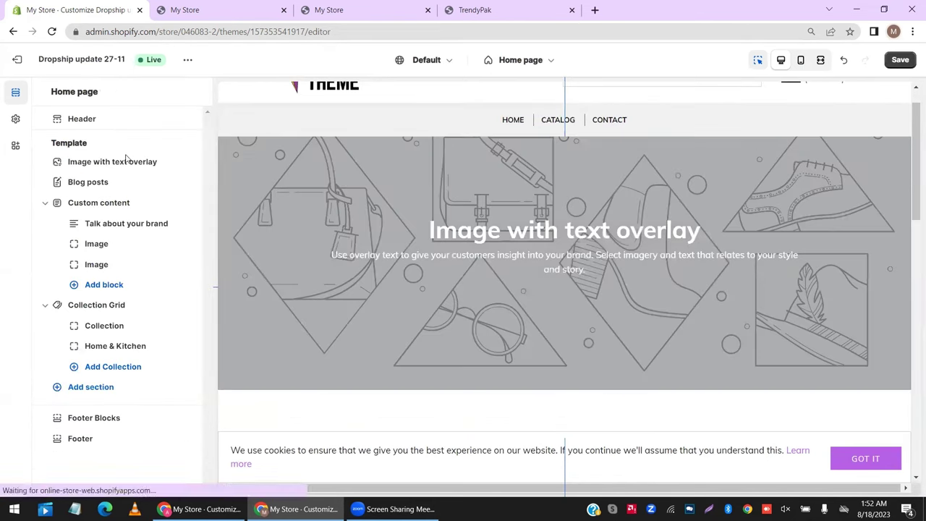
click(129, 160)
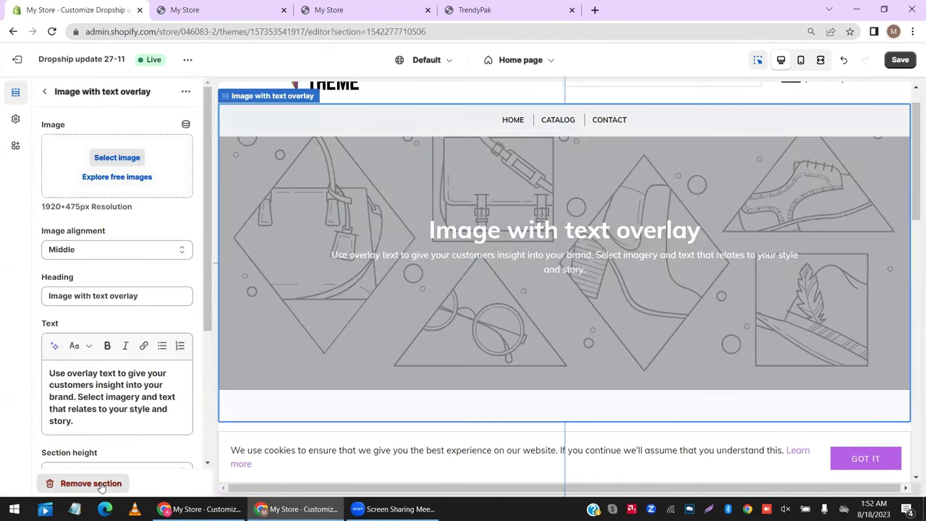
click(101, 485)
Remove the remaining Blog posts and Custom content sections, keeping the last Collection Grid.
click(74, 163)
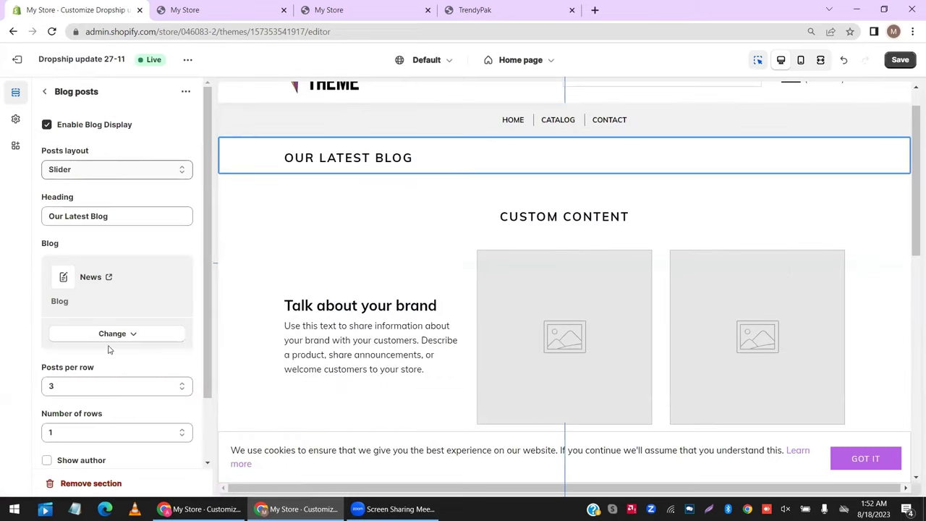
click(90, 483)
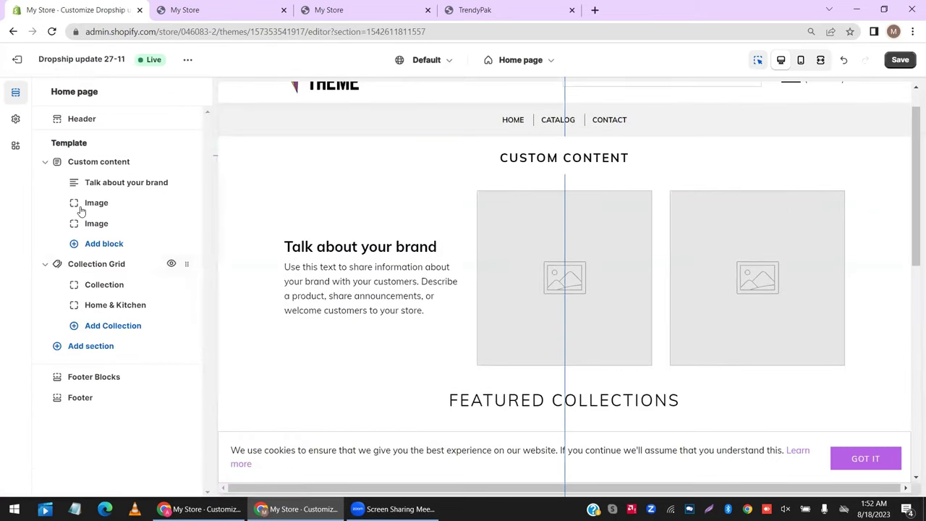
click(70, 161)
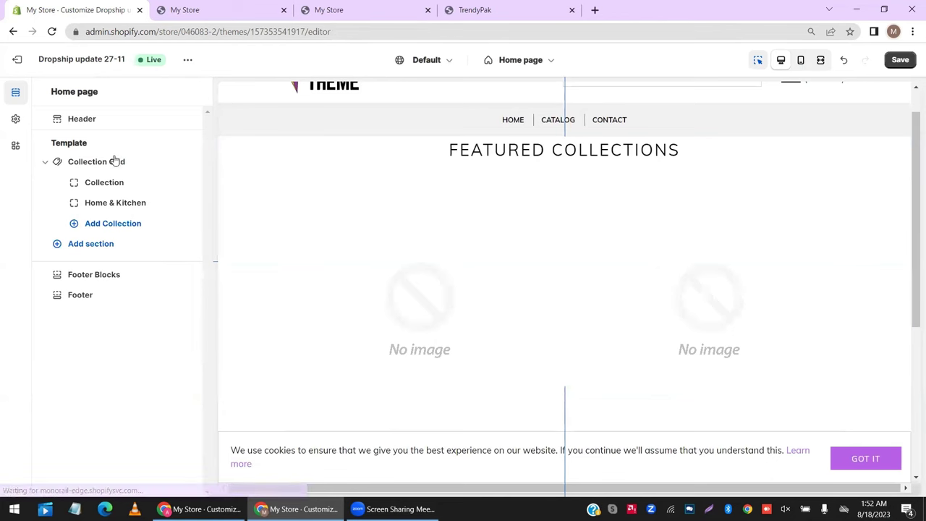
Remove the Collection Grid section and add an Image with text overlay section to the home page template.
click(114, 161)
click(81, 483)
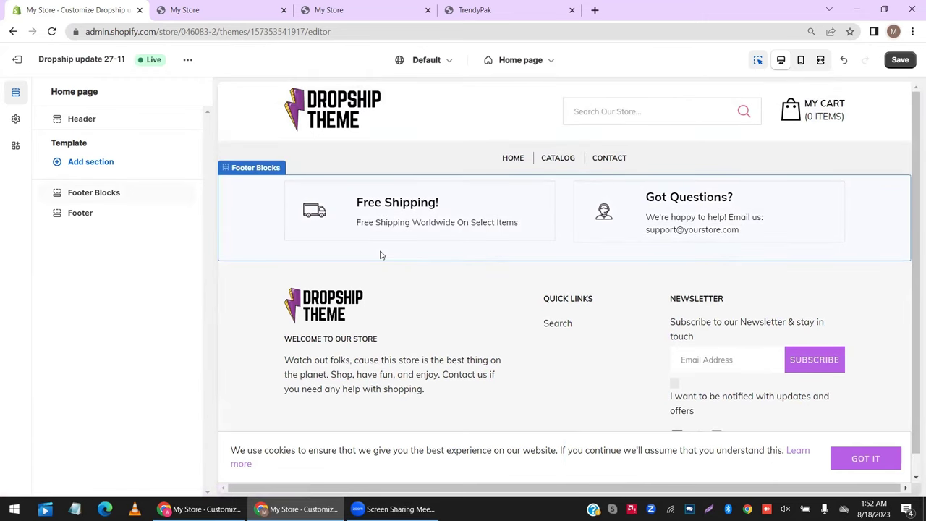
click(72, 166)
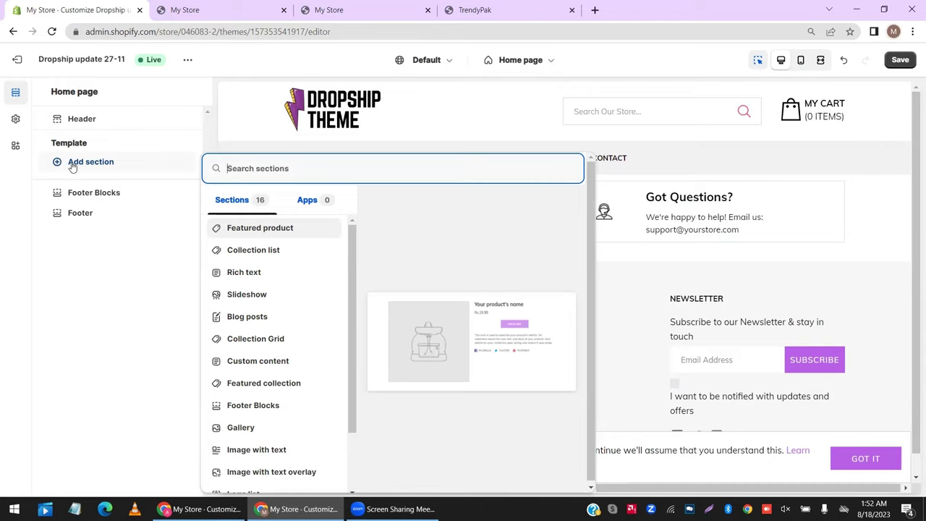
text(imeg)
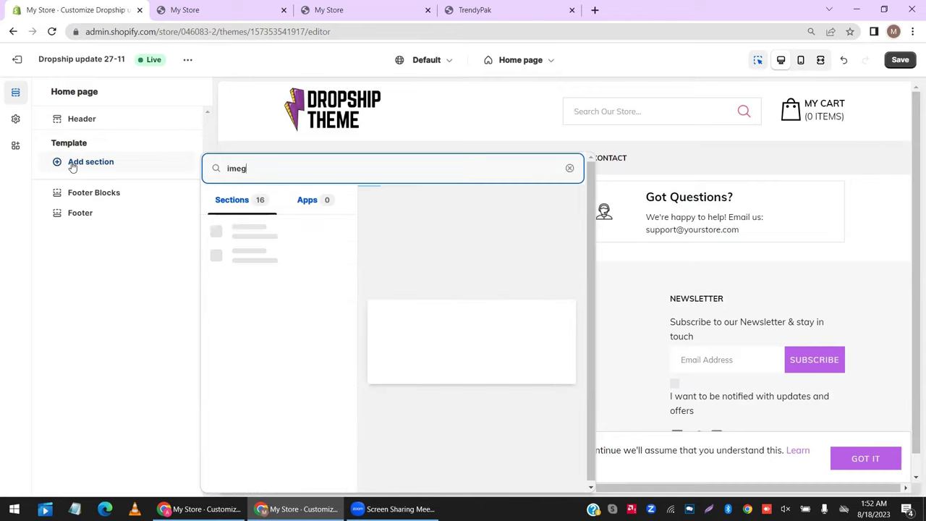
click(296, 250)
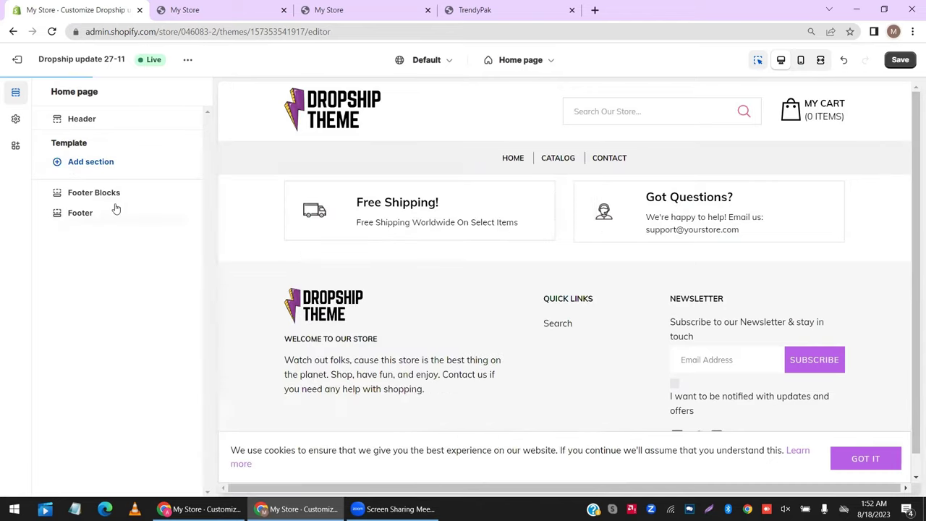
Add two Featured collection sections below the Image with text overlay section on the home page.
click(98, 187)
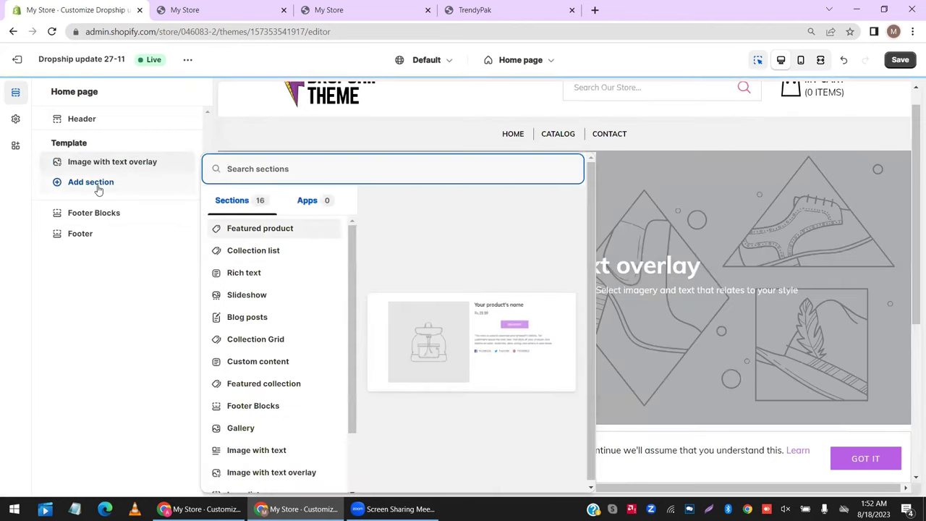
text(fea)
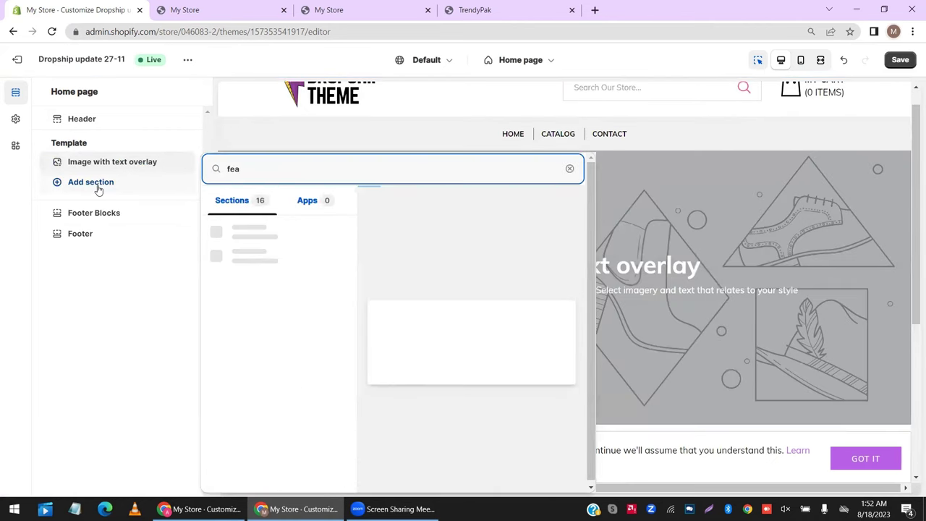
click(296, 234)
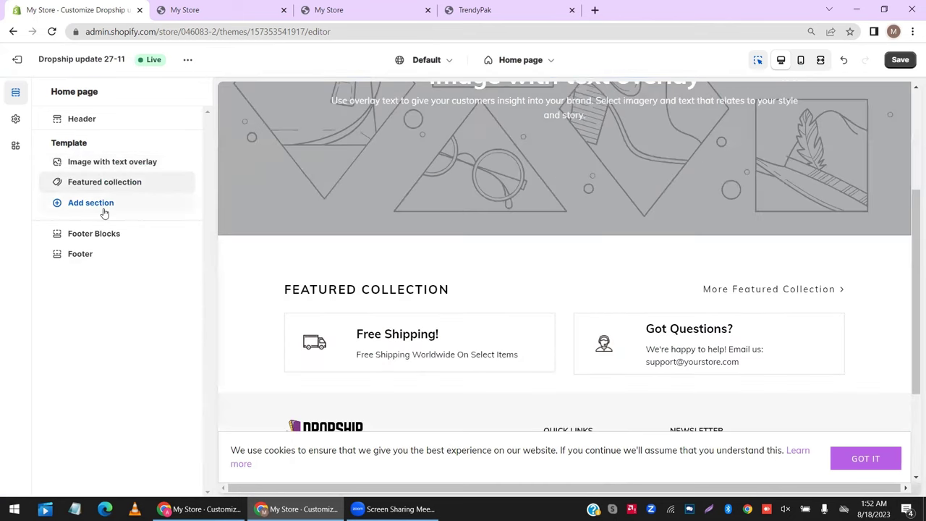
click(104, 211)
text(fea)
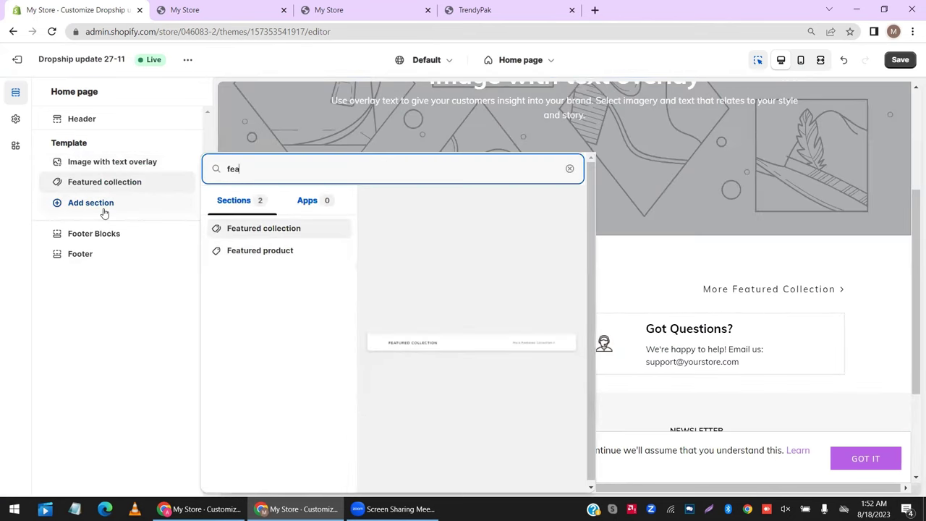
click(273, 229)
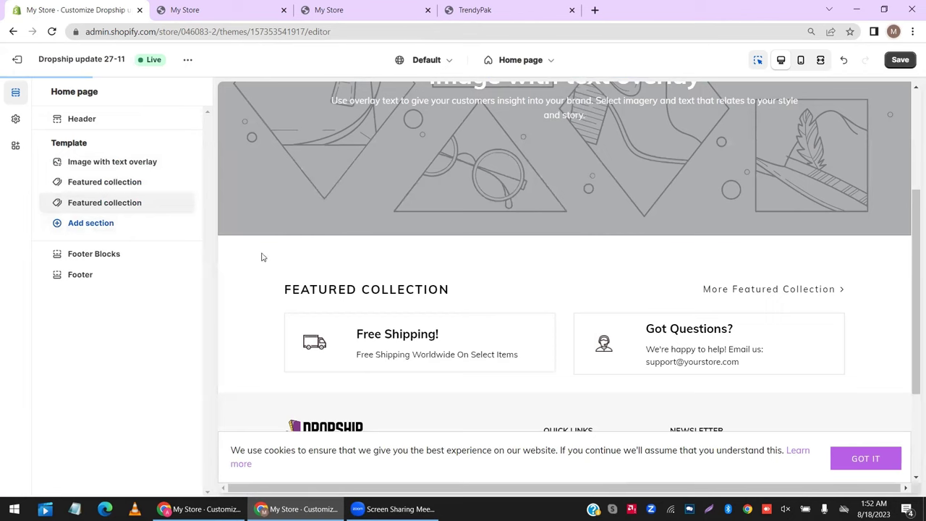
Add two Image with text sections below the Featured collection sections.
click(90, 223)
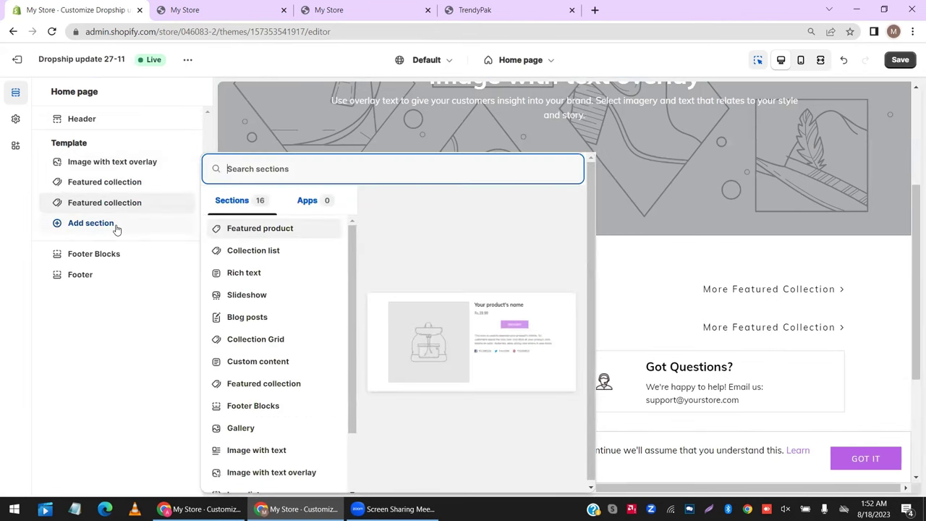
text(imege)
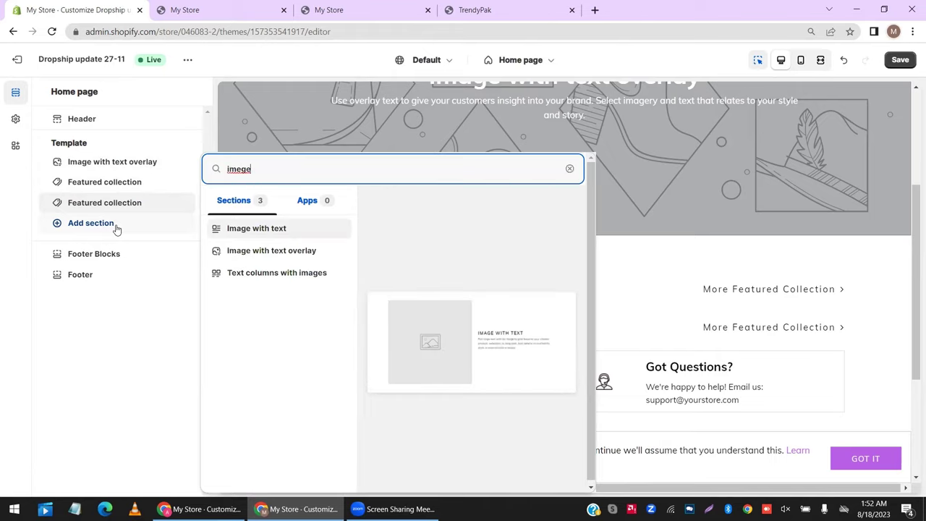
click(274, 239)
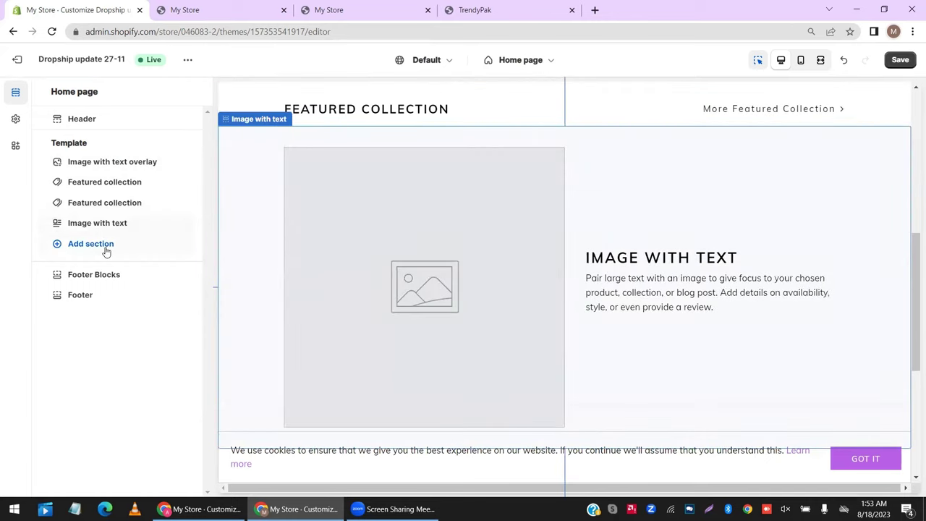
click(106, 247)
text(im)
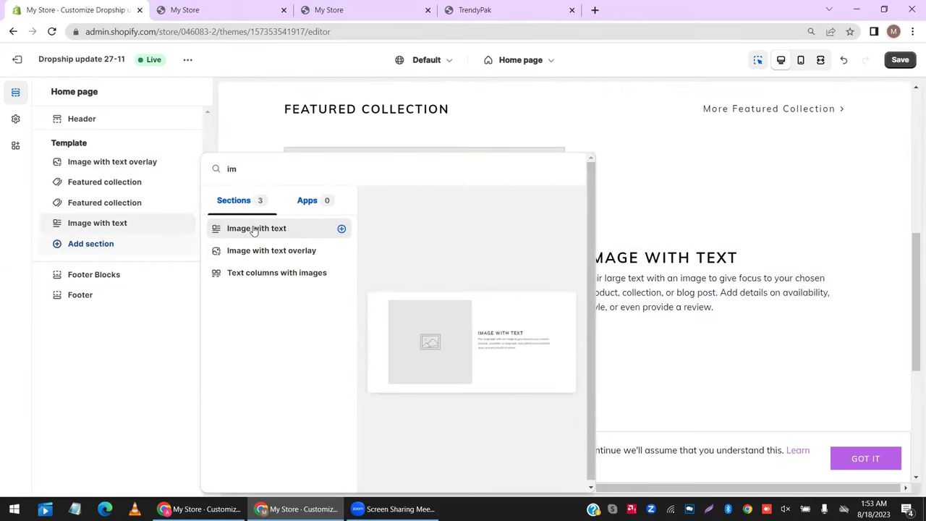
click(253, 230)
Add two more Featured collection sections below the Image with text sections and save the theme.
click(109, 267)
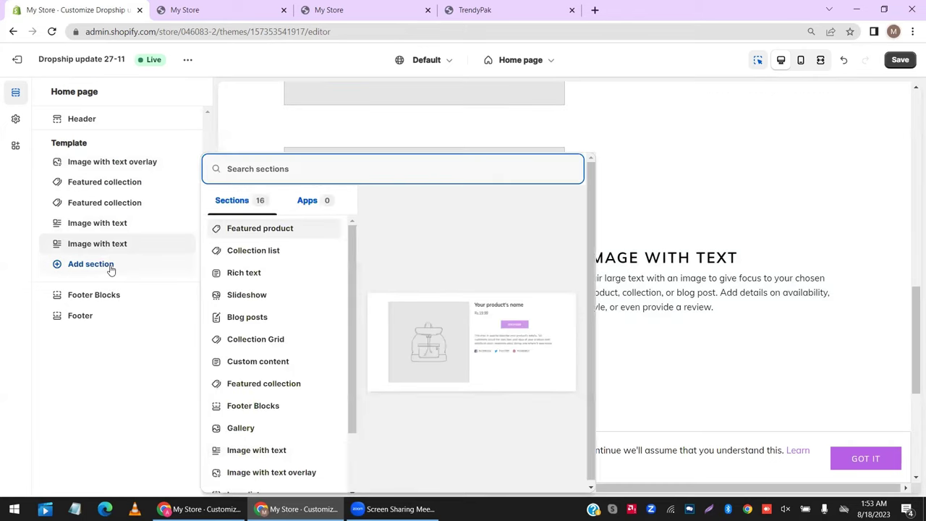
text(fea)
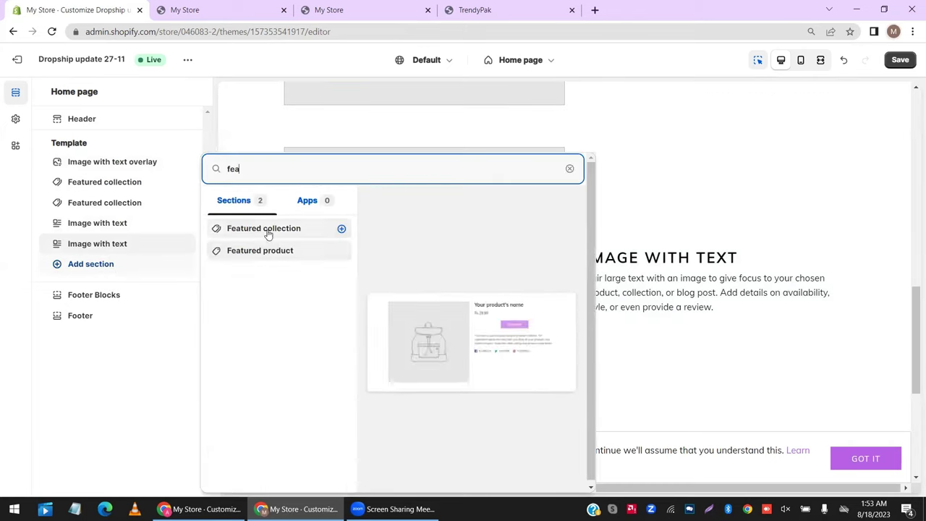
click(265, 230)
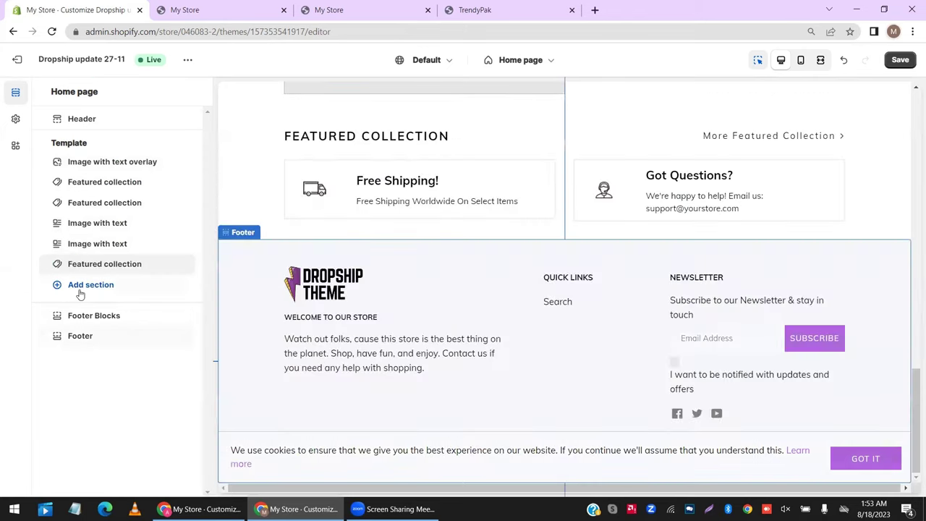
click(80, 292)
text(fea)
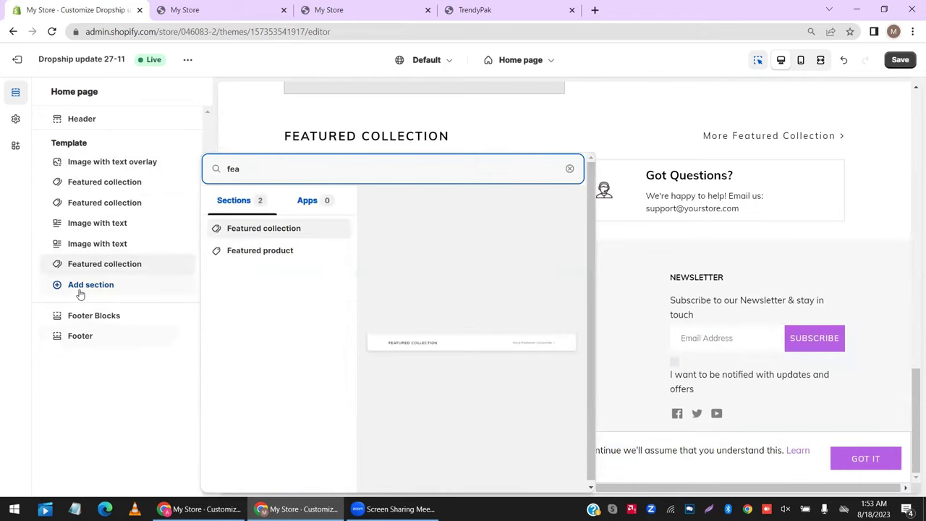
click(304, 229)
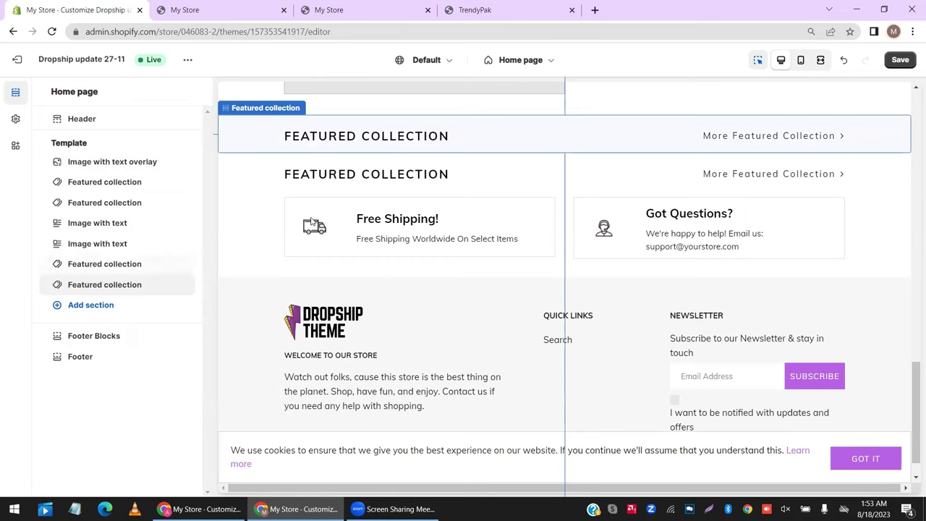
scroll(373, 262, up, 15)
scroll(373, 263, down, 15)
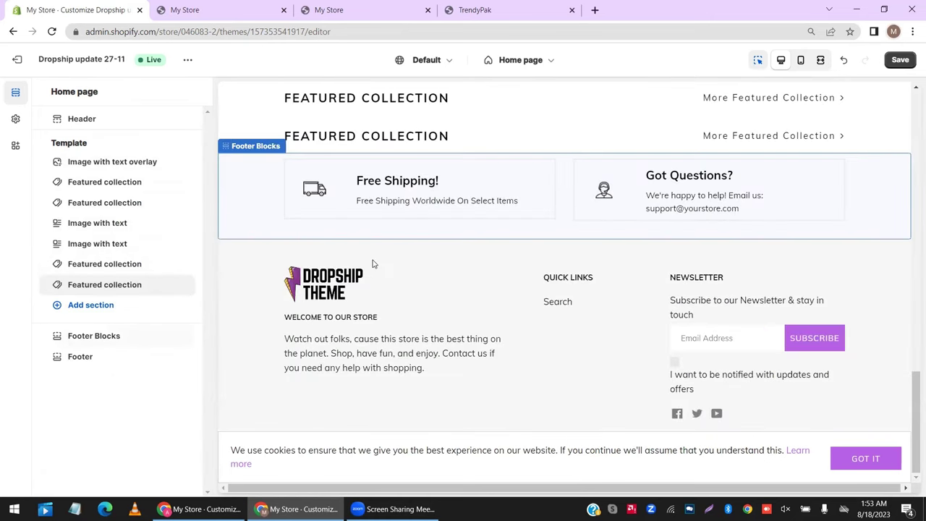
key(ctrl+s)
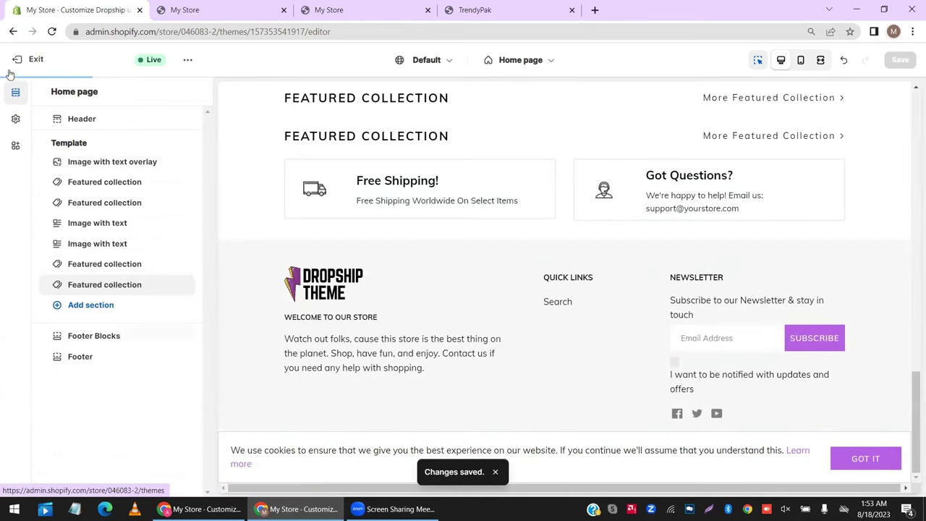
Leave the theme editor for the store's Products page and collapse the trial notice.
click(33, 59)
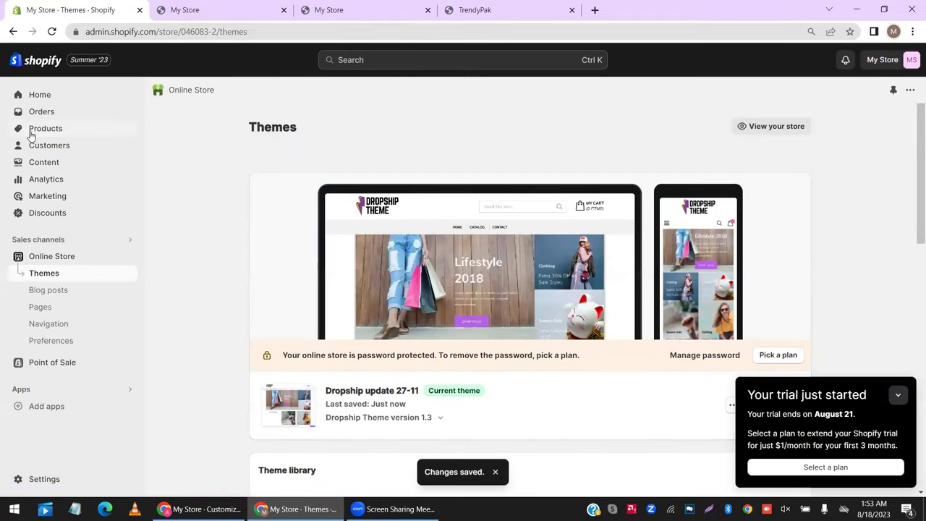
click(31, 130)
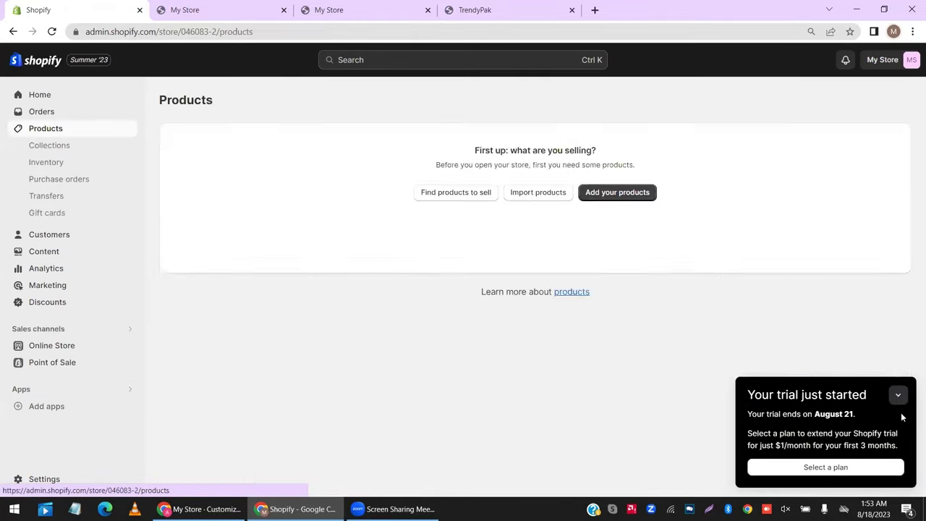
click(900, 399)
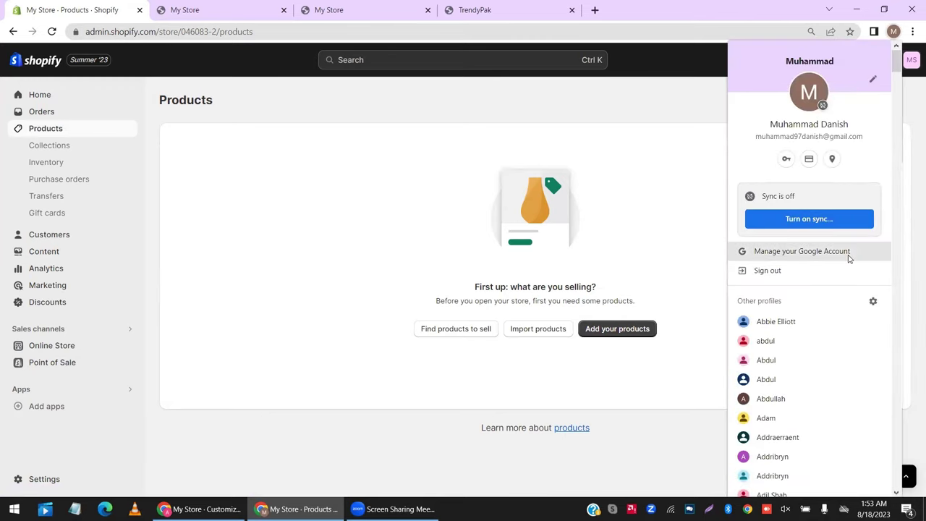
Find the browser profile used for the dropshipping supplier account in the profile list and open it in a new Chrome window.
scroll(848, 258, down, 20)
scroll(849, 259, down, 20)
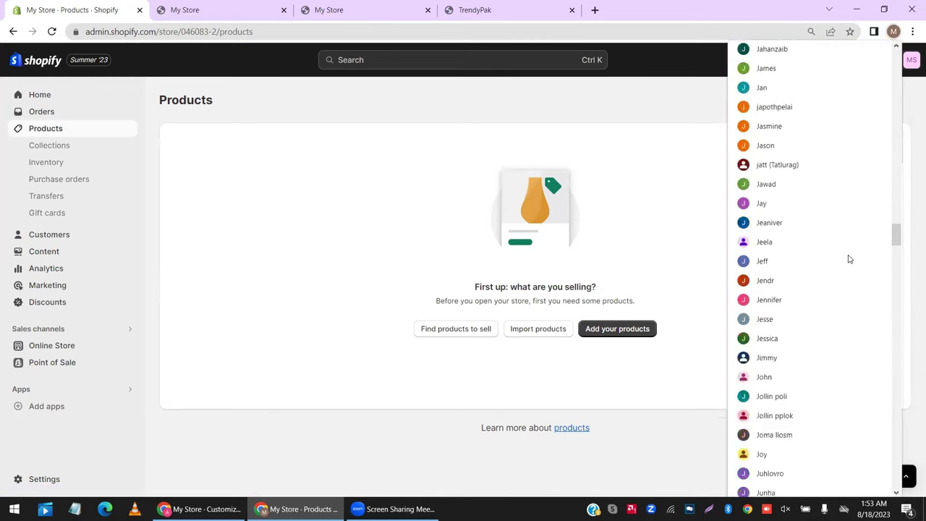
scroll(849, 259, down, 5)
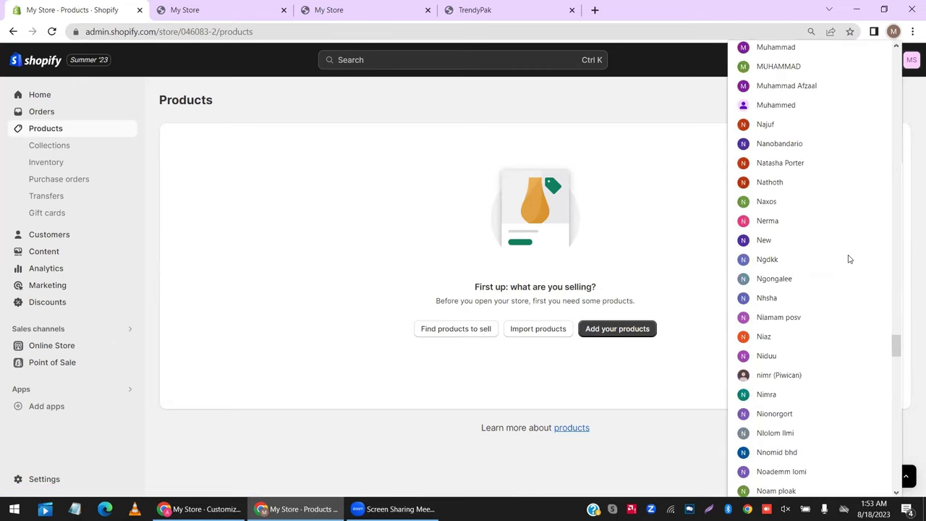
scroll(789, 275, up, 15)
scroll(789, 275, up, 15)
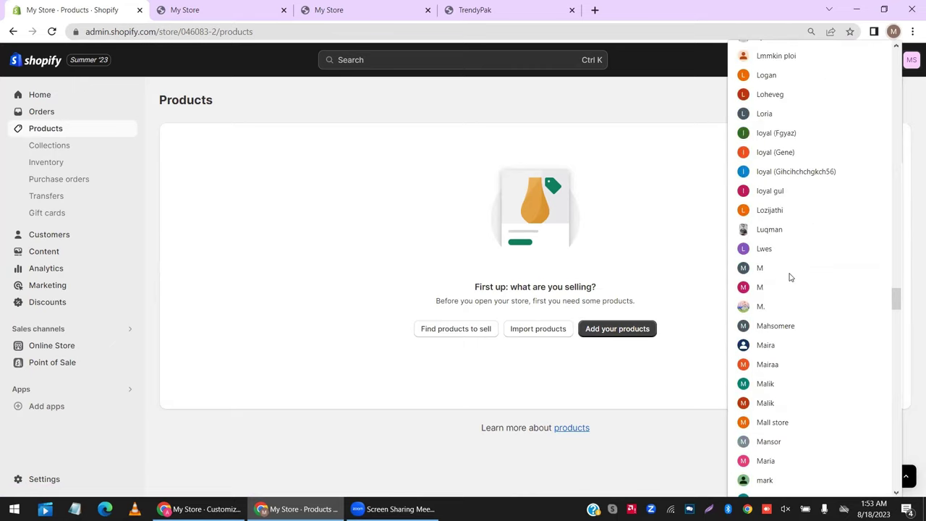
scroll(782, 301, down, 15)
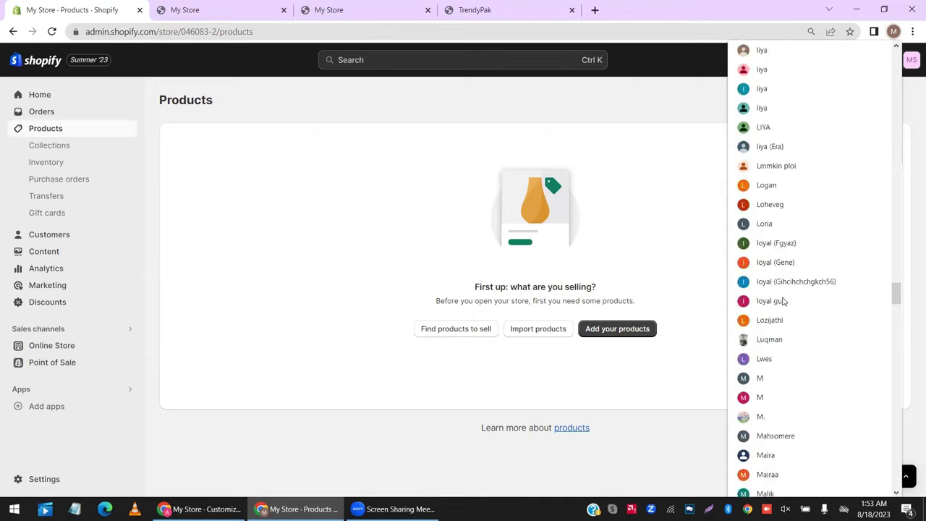
scroll(783, 301, down, 20)
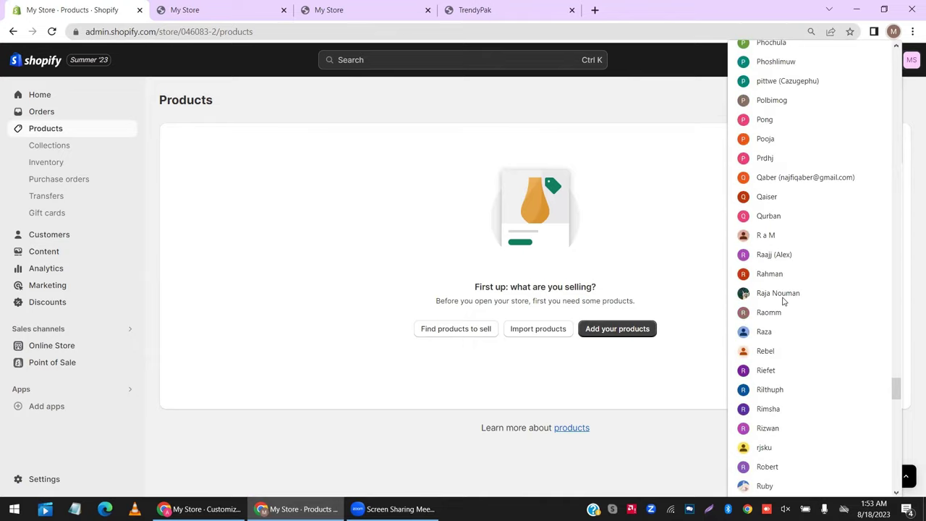
scroll(783, 301, down, 20)
scroll(783, 301, up, 5)
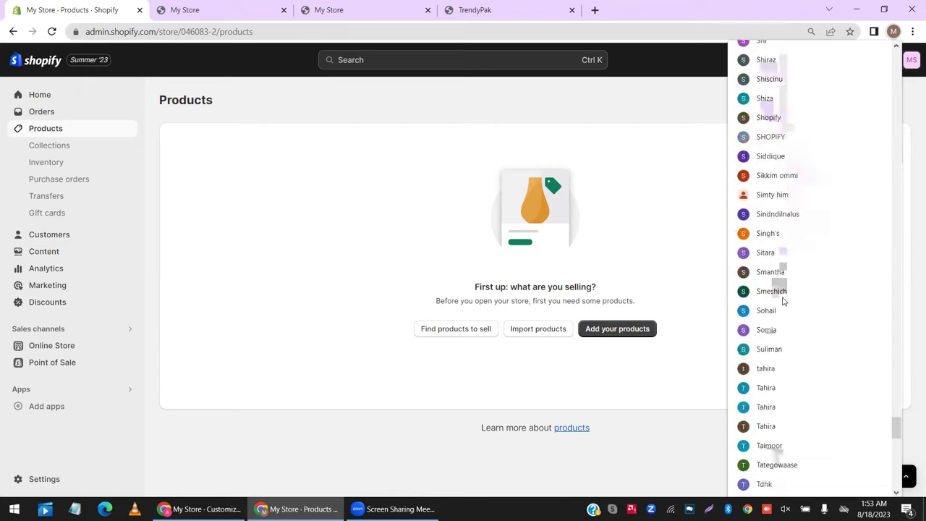
scroll(783, 301, up, 20)
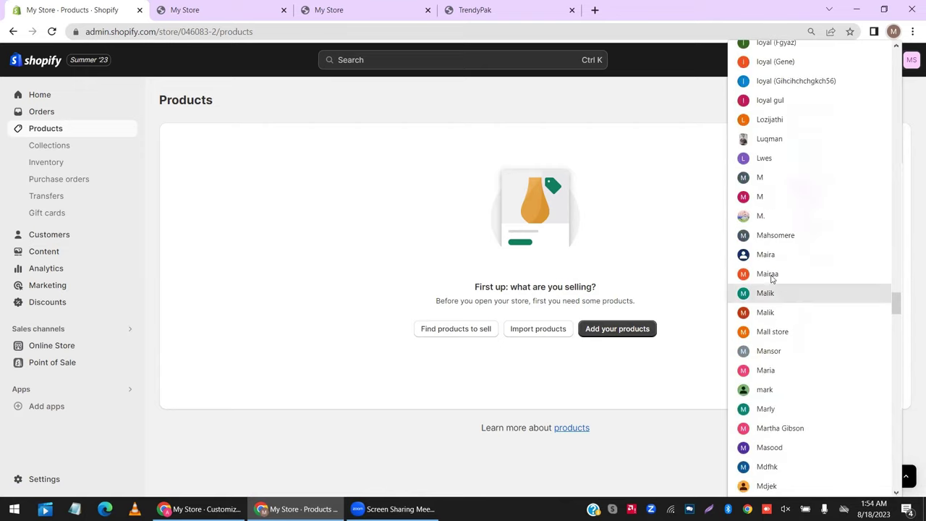
click(745, 216)
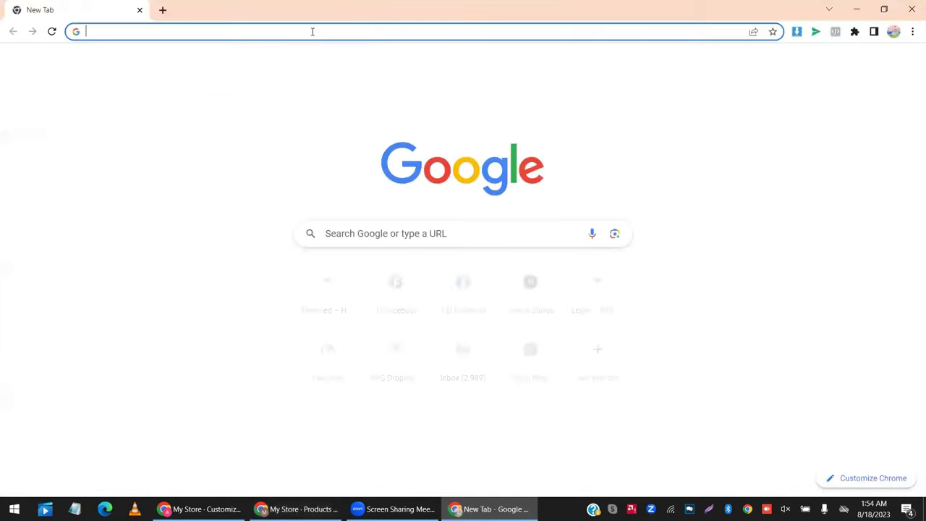
Open the HHC Dropshipping member area's Featured products page at hhcdropshipping.com/Member/featured.
click(313, 31)
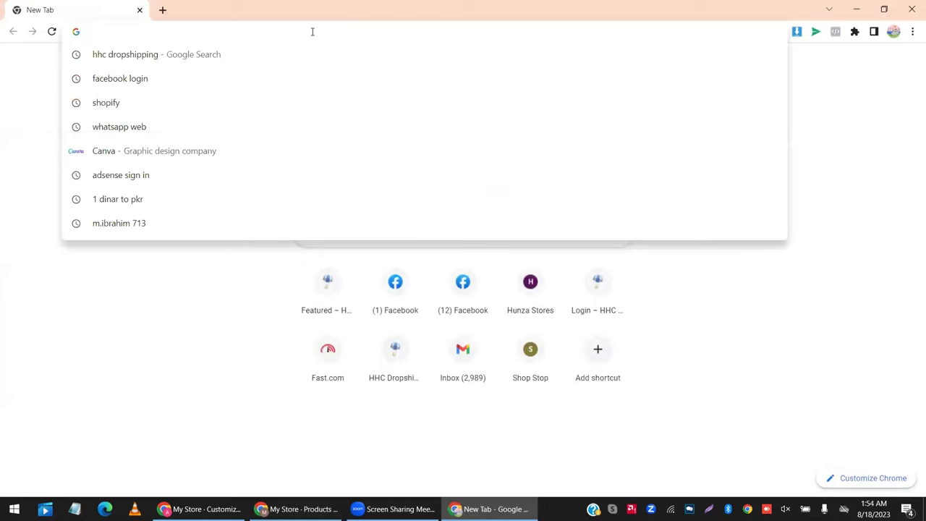
click(321, 290)
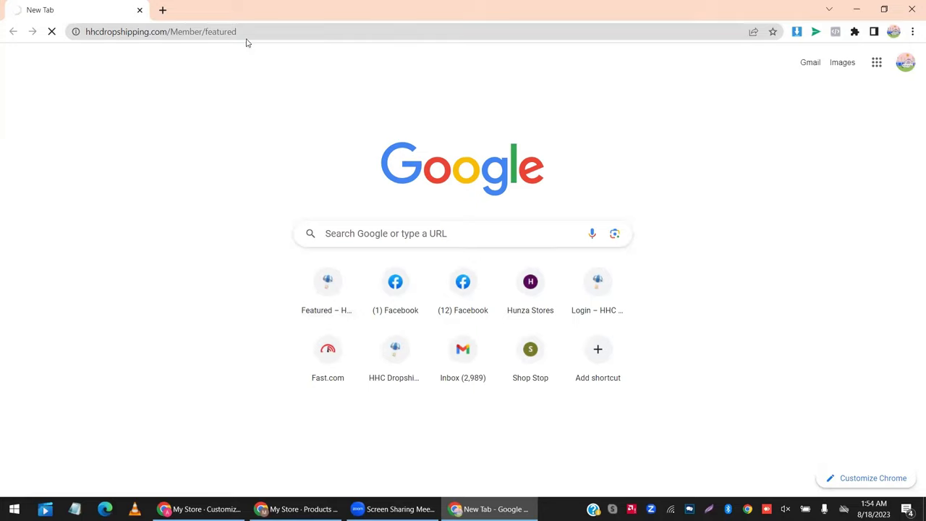
drag(241, 31, 65, 53)
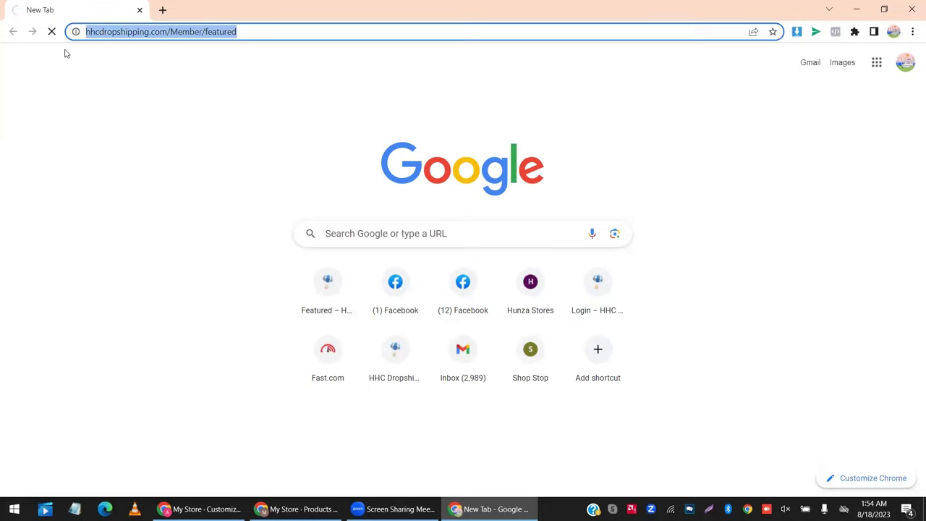
click(324, 63)
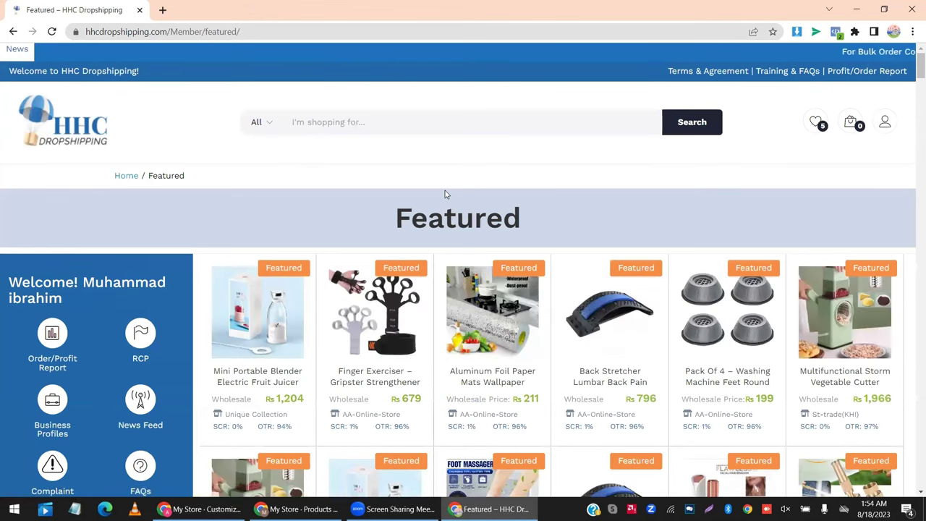
Open the Multifunctional Storm Vegetable Cutter product from the featured list and copy its full title.
click(856, 310)
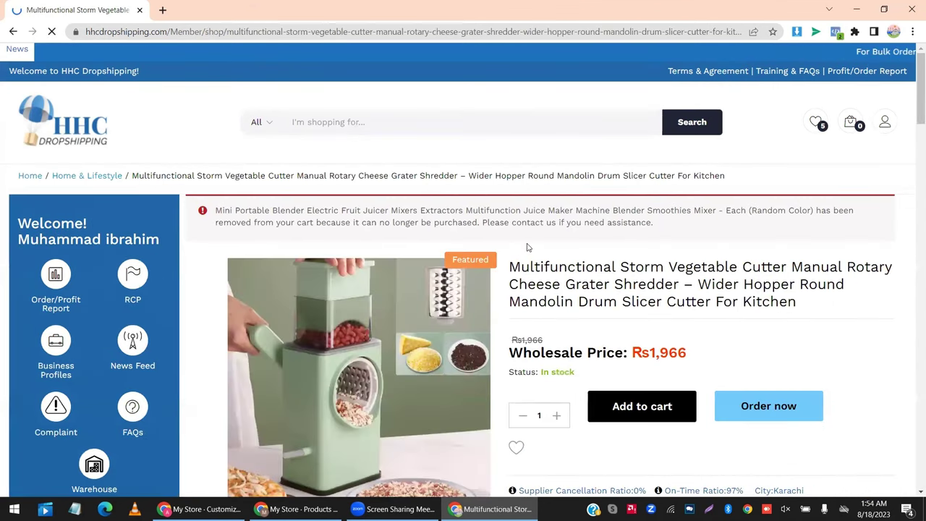
triple_click(529, 272)
key(ctrl+c)
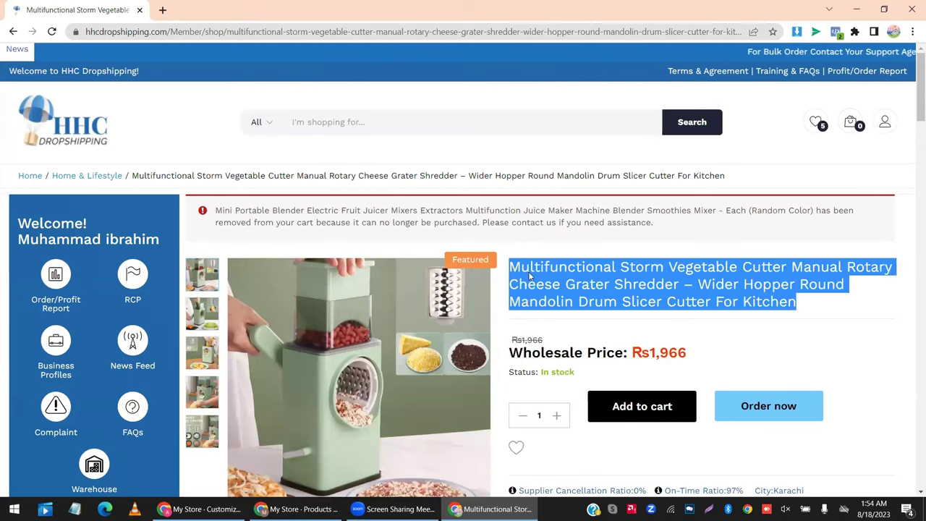
right_click(529, 274)
click(548, 279)
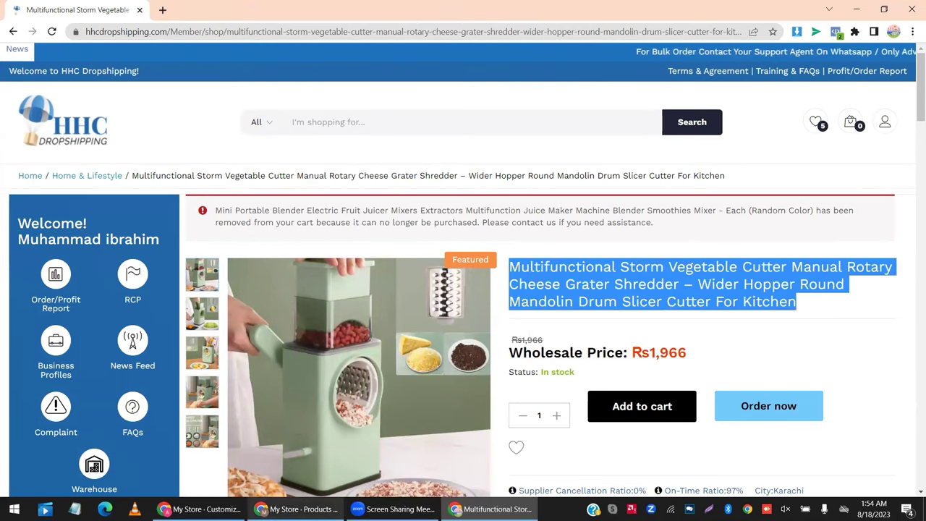
Switch to the Shopify admin, start a new product, and paste the copied vegetable cutter name as its title.
key(alt+Tab)
click(587, 332)
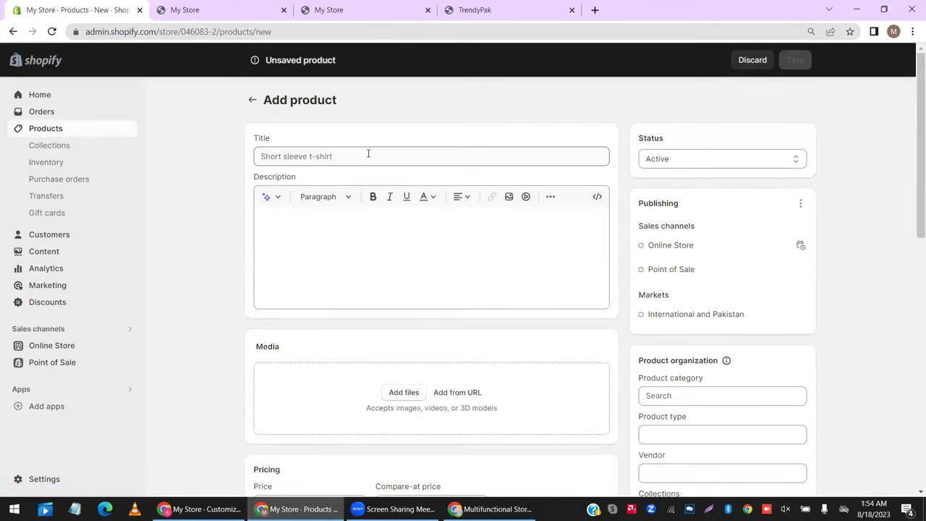
click(368, 153)
key(ctrl+v)
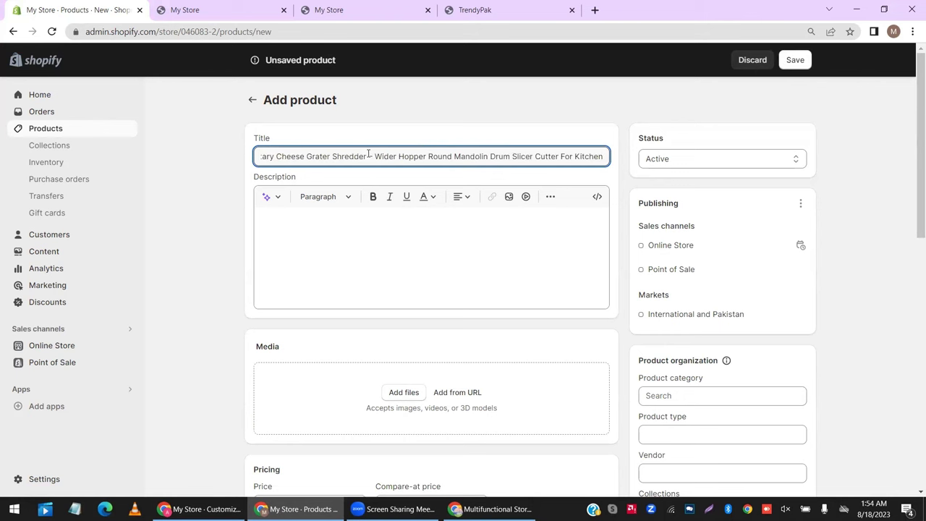
Return to the HHC Dropshipping product page and copy the Features text, from its heading through the line about grating cheese without a mess.
click(413, 219)
click(492, 509)
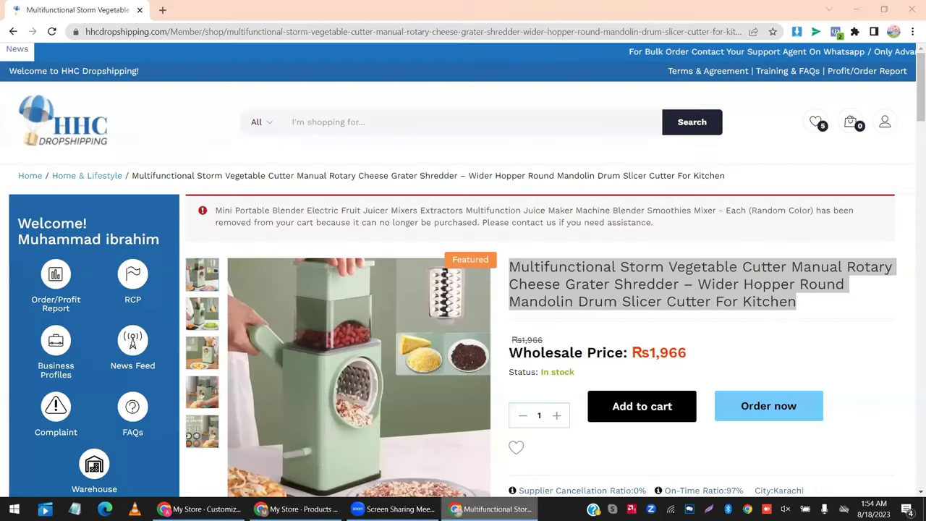
scroll(463, 365, down, 5)
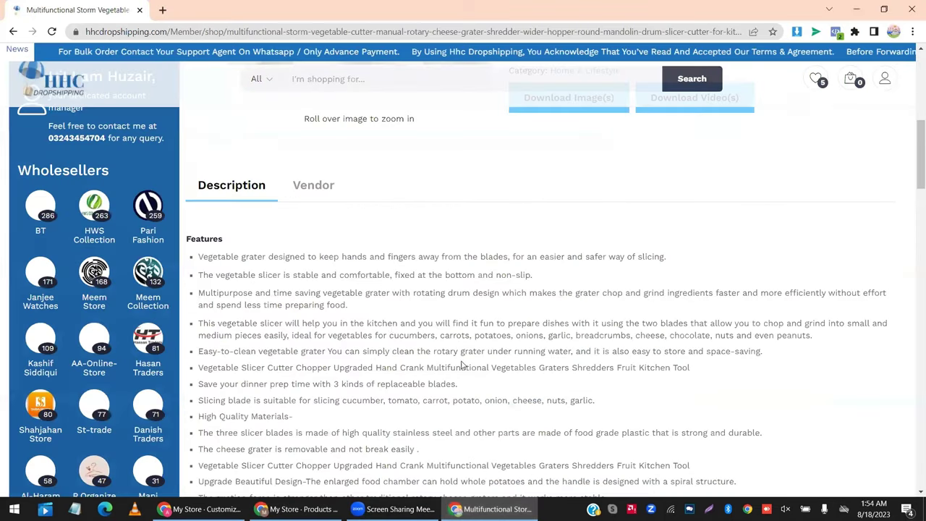
double_click(223, 247)
key(ctrl+a)
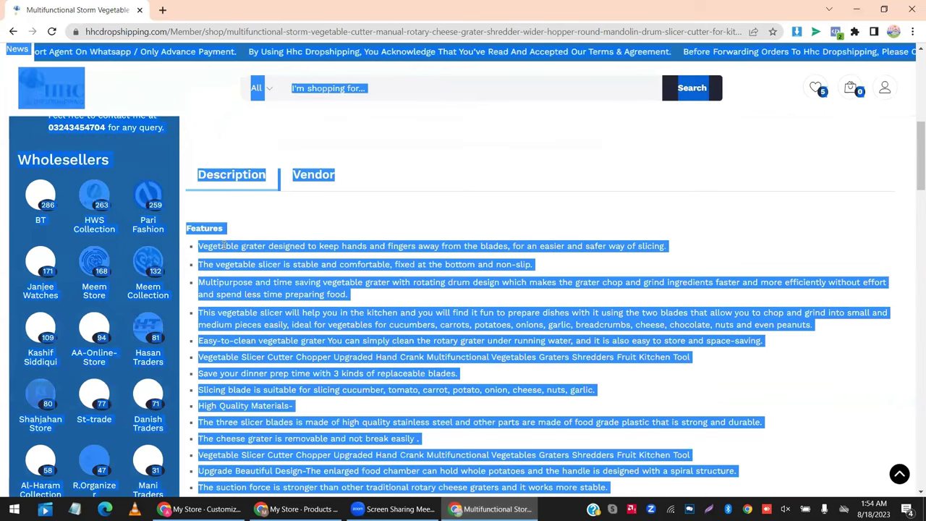
click(207, 244)
drag(186, 227, 397, 323)
scroll(397, 322, down, 3)
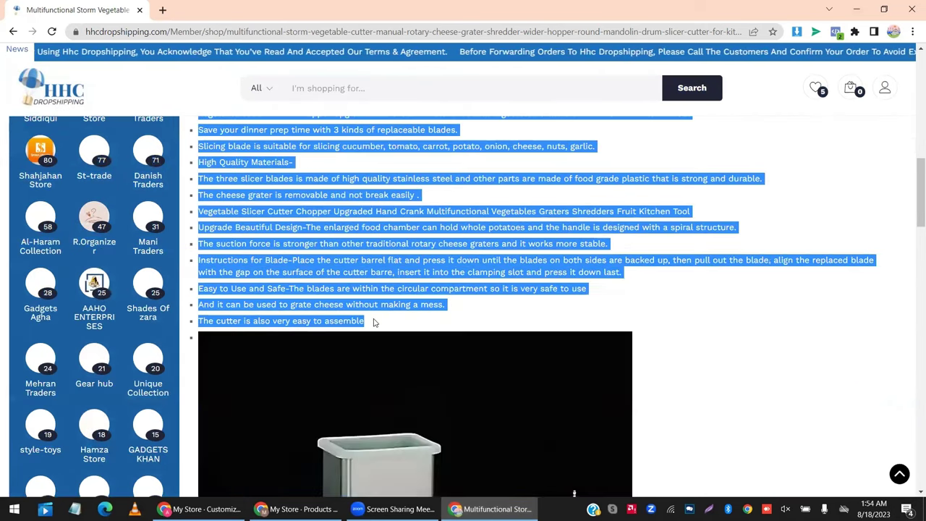
scroll(657, 486, down, 8)
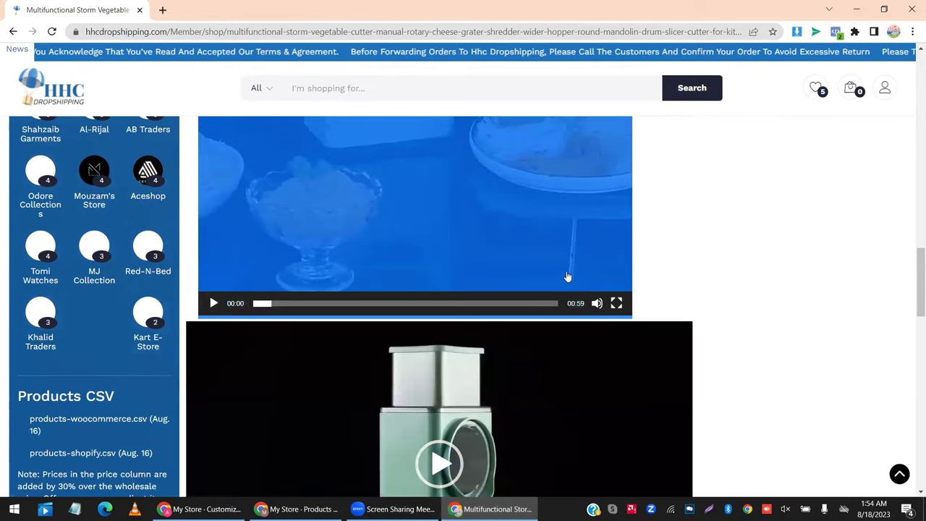
scroll(519, 362, up, 4)
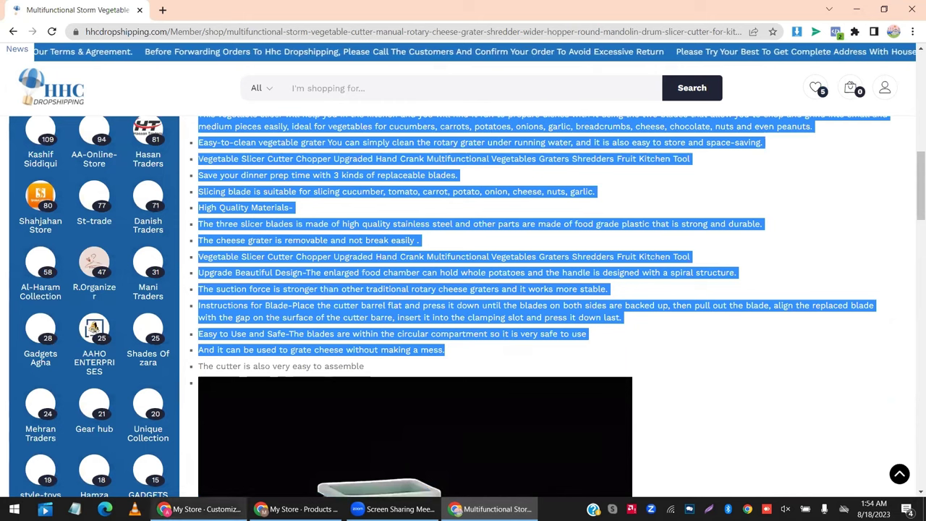
Paste the copied features text into the description of the new Shopify product.
click(251, 512)
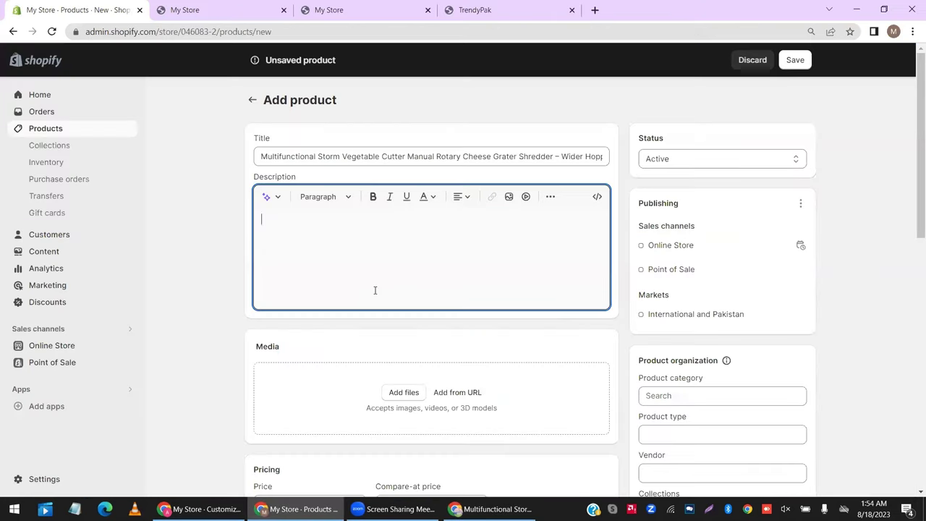
key(ctrl+v)
scroll(374, 293, down, 5)
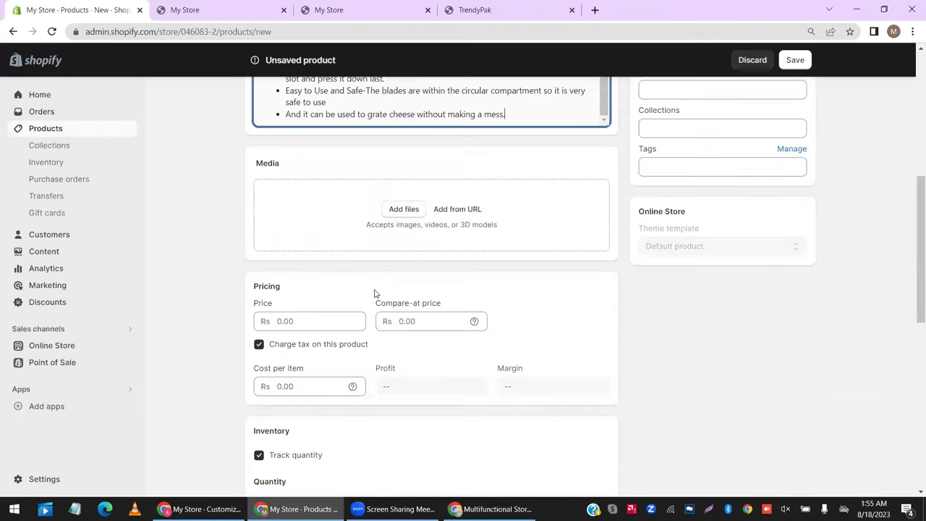
Download all images of the vegetable cutter from the HHC Dropshipping product page.
click(492, 509)
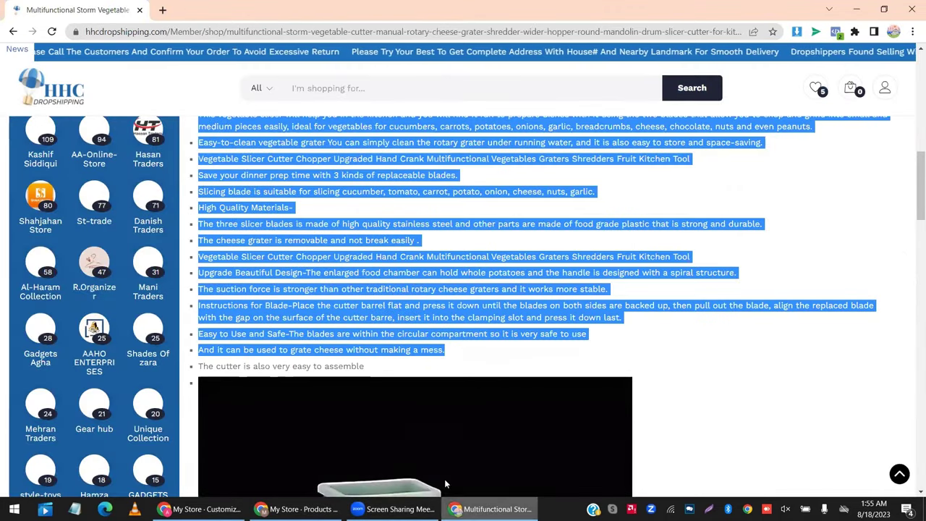
scroll(534, 344, up, 8)
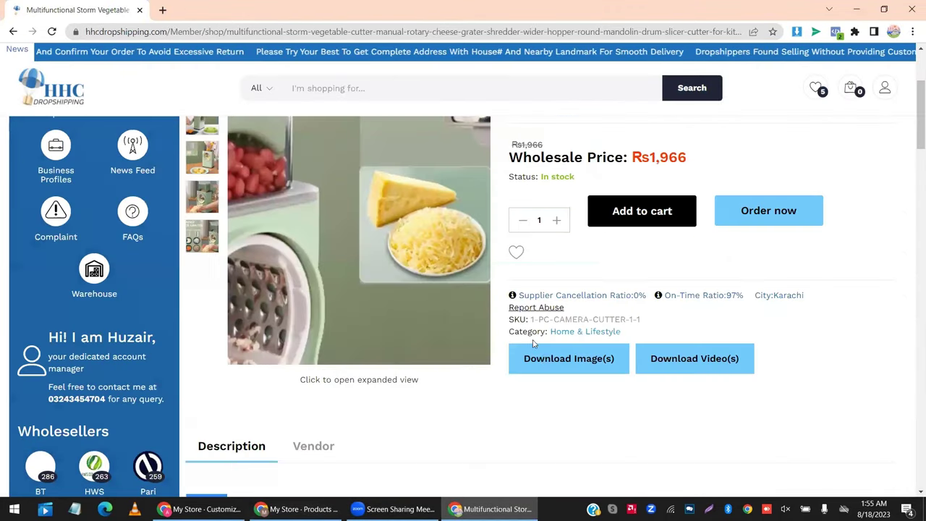
click(545, 360)
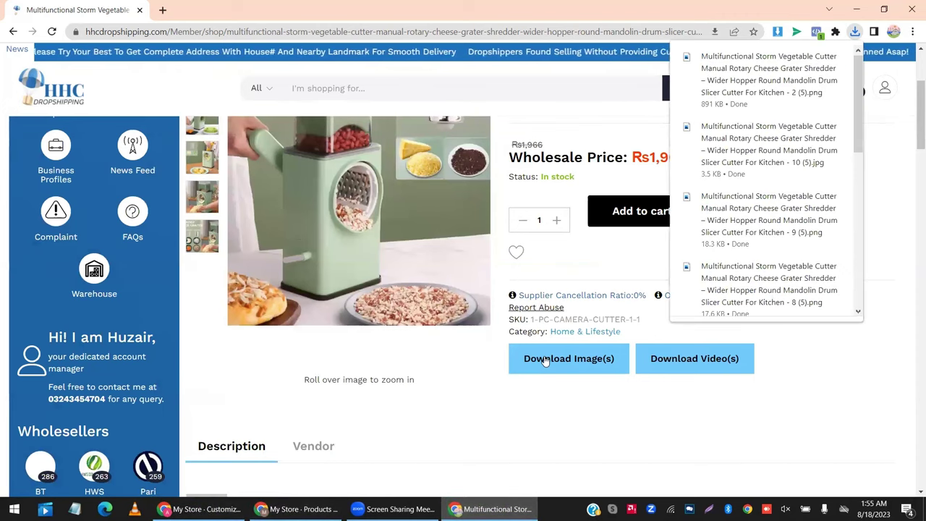
scroll(217, 224, up, 2)
click(211, 236)
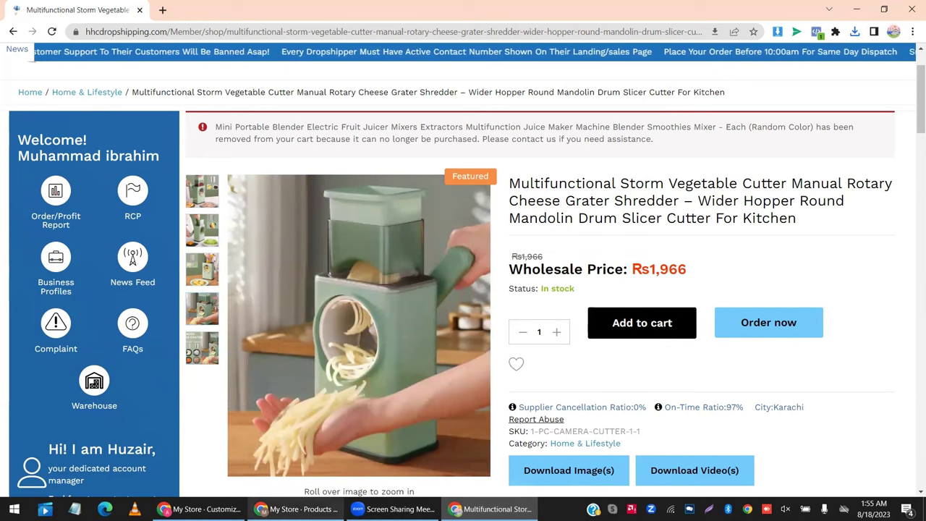
Upload the downloaded vegetable cutter images from the Downloads folder to the media of the new Shopify product.
click(295, 509)
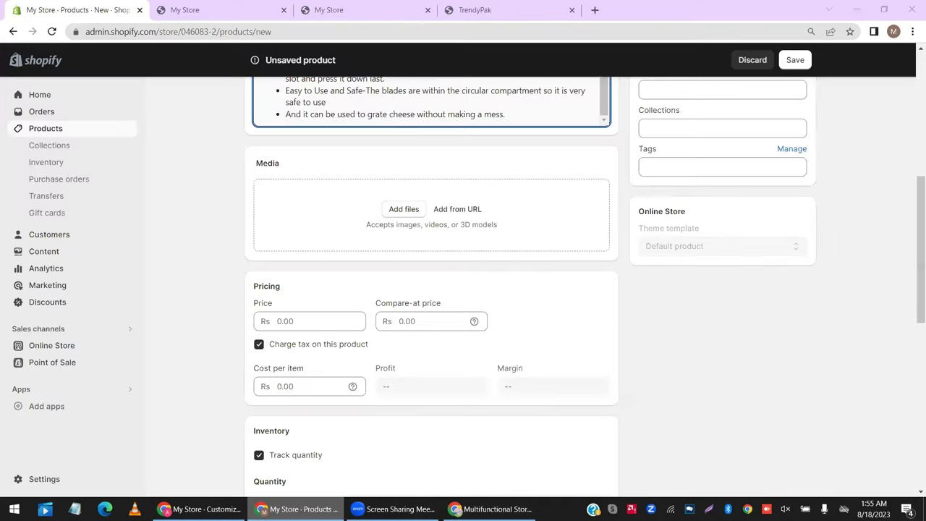
click(402, 209)
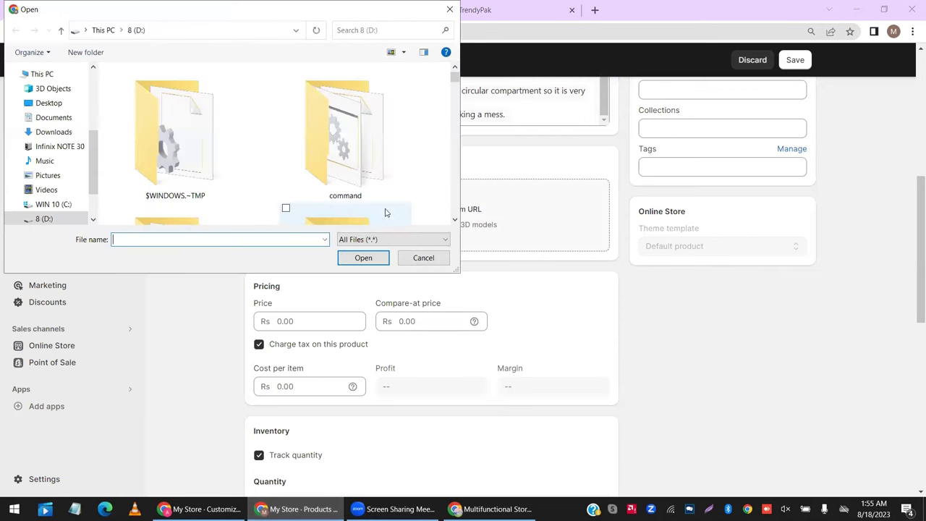
click(62, 132)
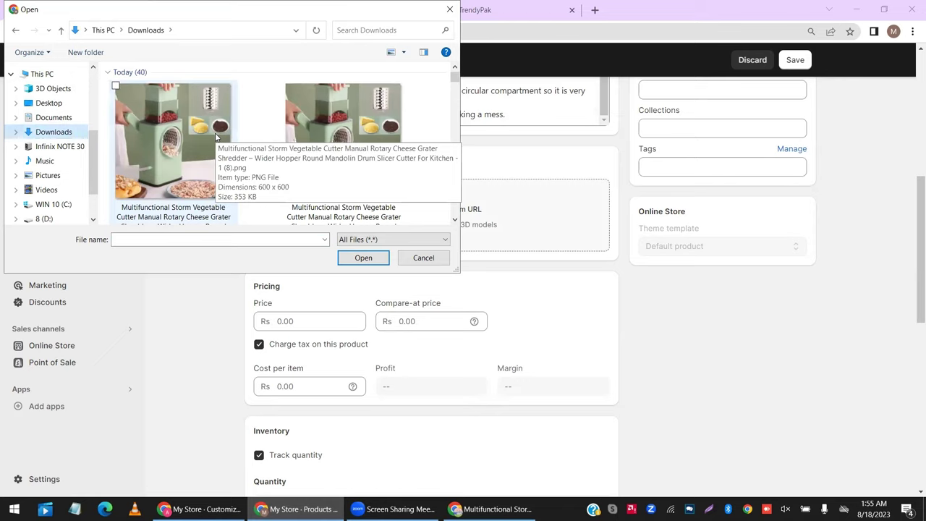
click(215, 136)
ctrl+click(322, 124)
scroll(322, 125, down, 2)
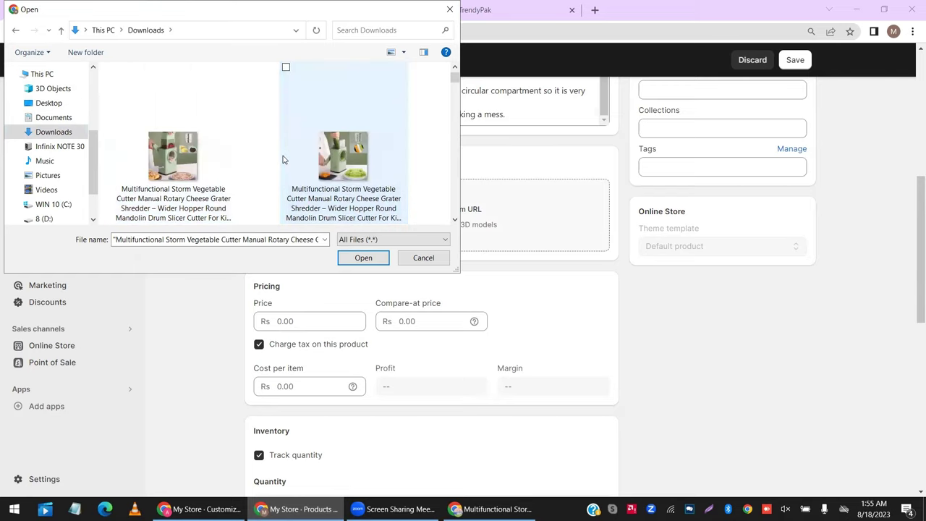
ctrl+click(219, 158)
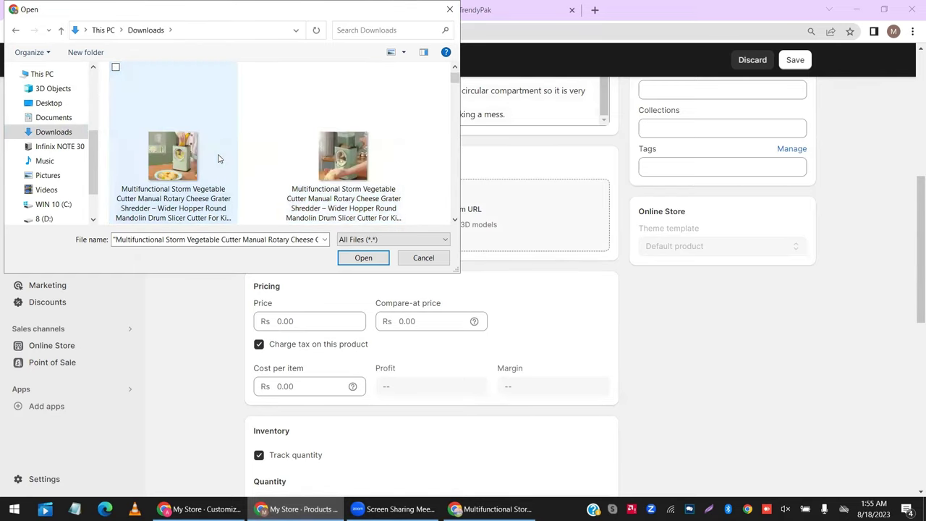
click(220, 158)
ctrl+click(286, 158)
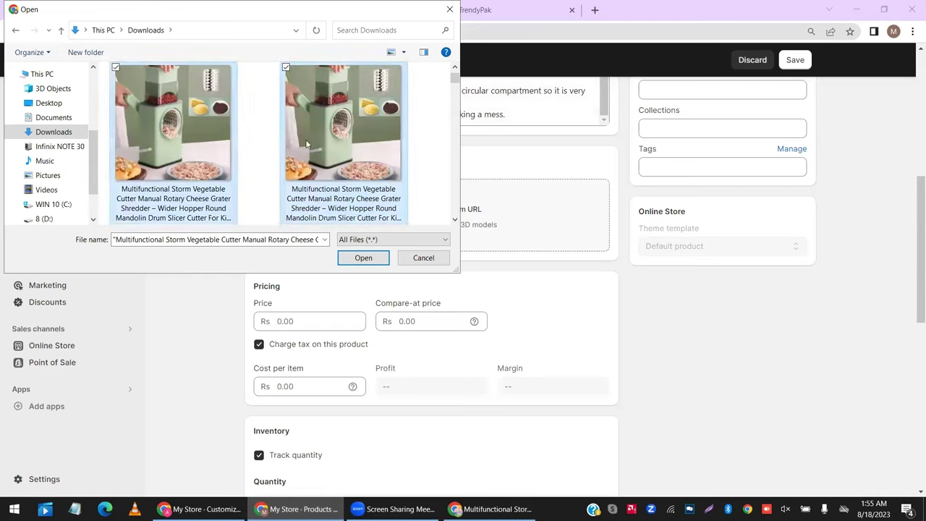
ctrl+click(381, 152)
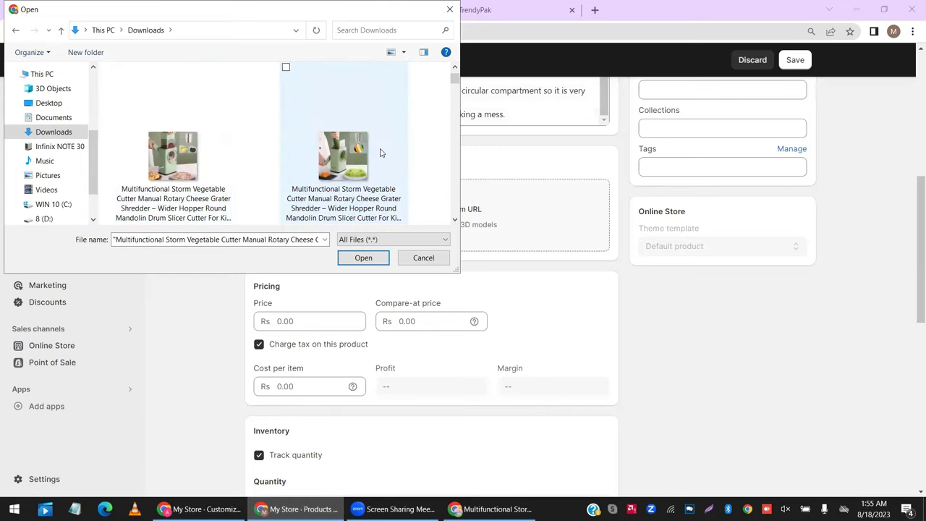
click(362, 137)
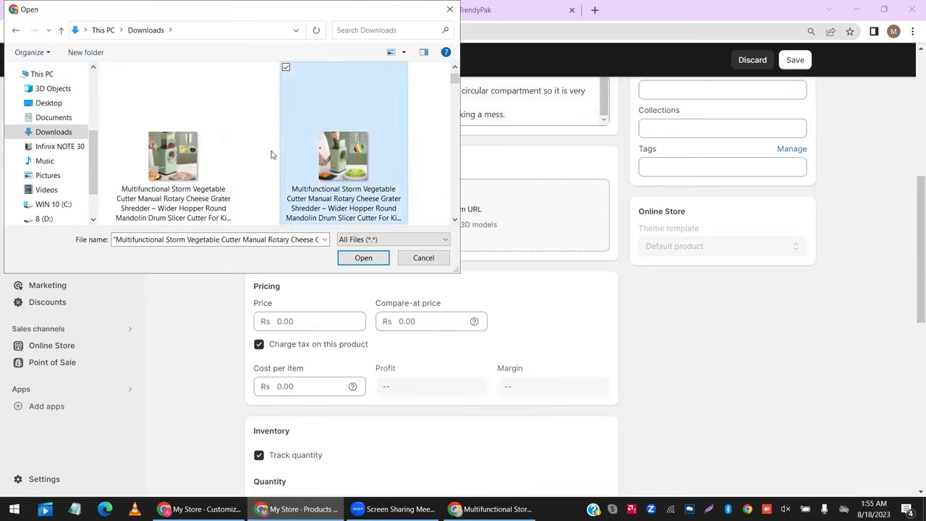
ctrl+click(202, 164)
click(379, 261)
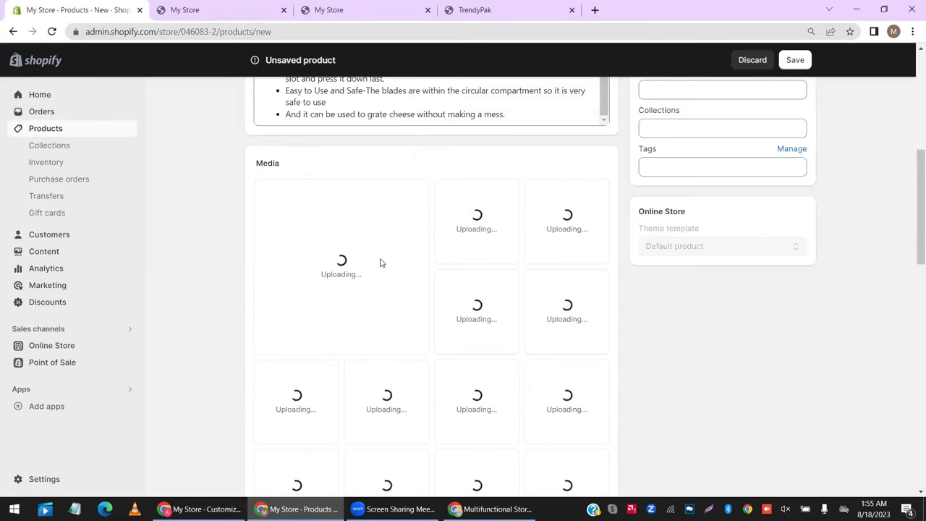
Check the vegetable cutter's wholesale price on the HHC Dropshipping page for the new product's pricing.
scroll(382, 263, down, 2)
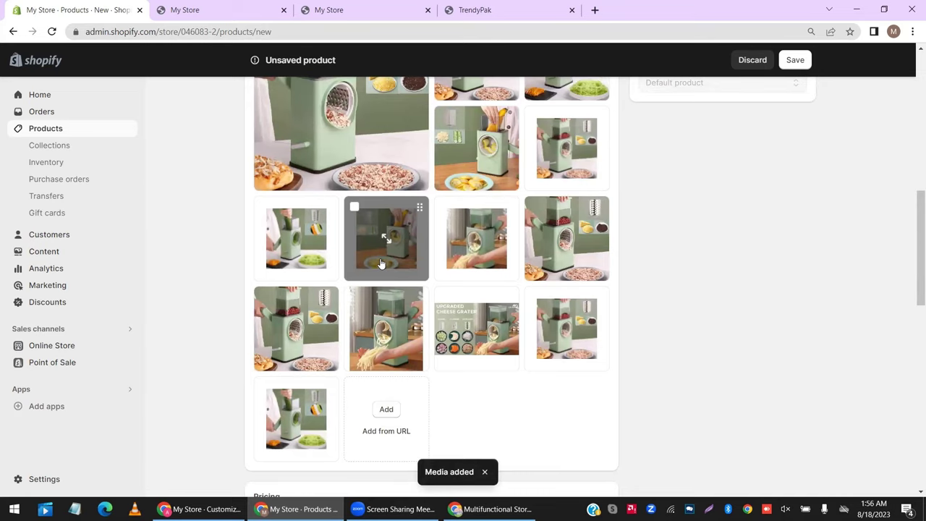
scroll(381, 263, down, 4)
click(309, 239)
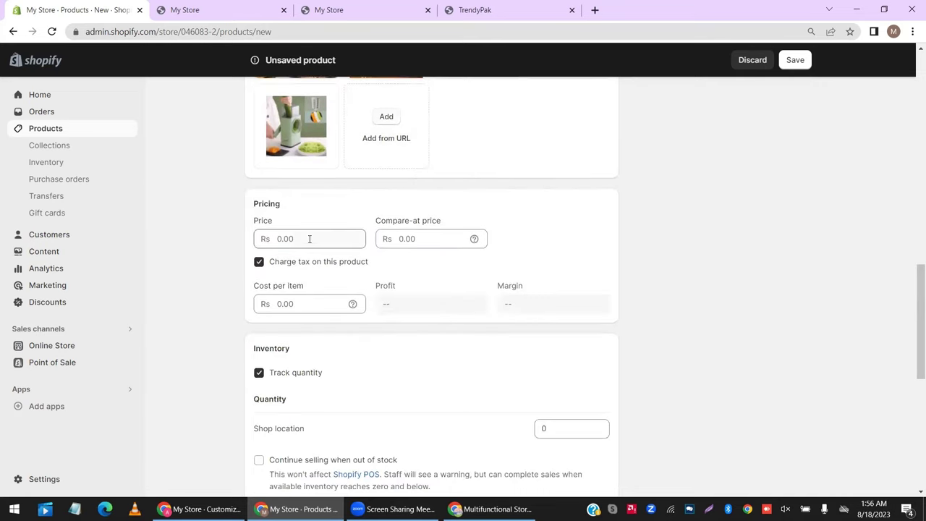
click(487, 501)
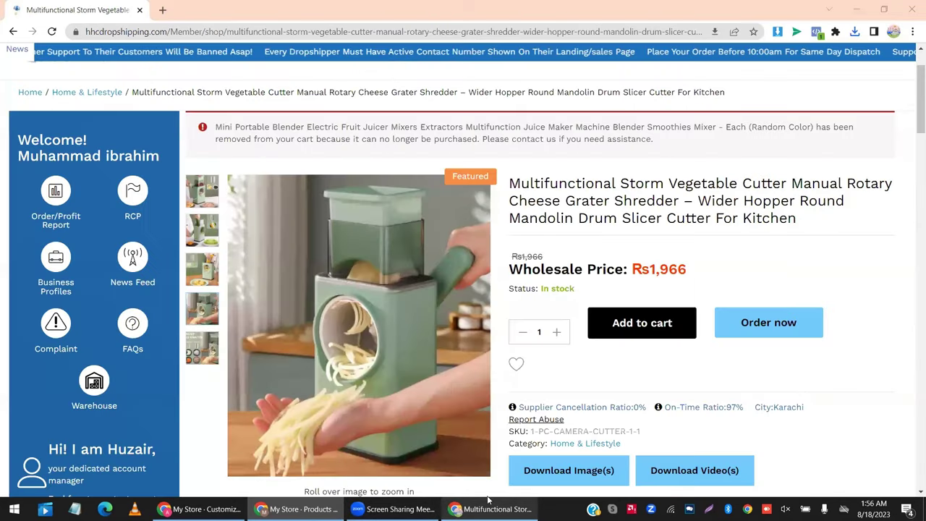
drag(630, 269, 731, 279)
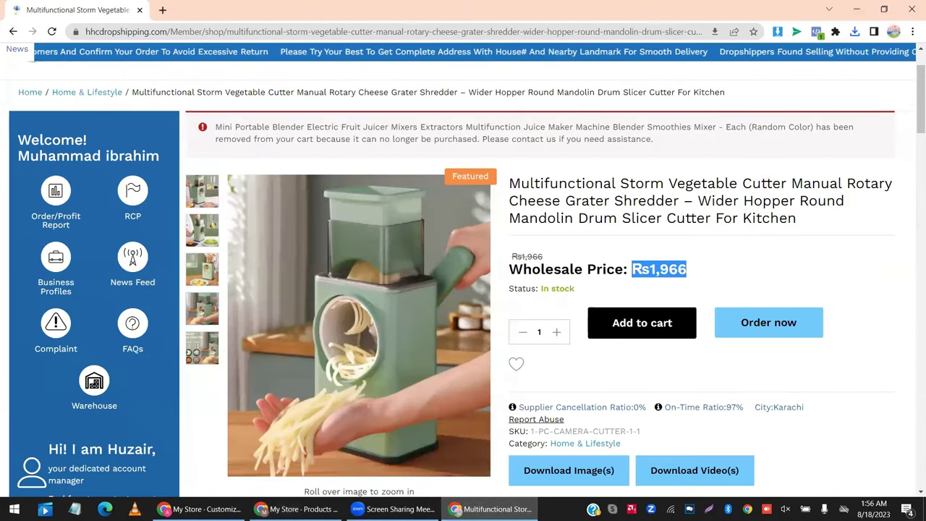
In Calculator, add 230 and 300 to the vegetable cutter's wholesale price of 1966.
key(super)
text(ca)
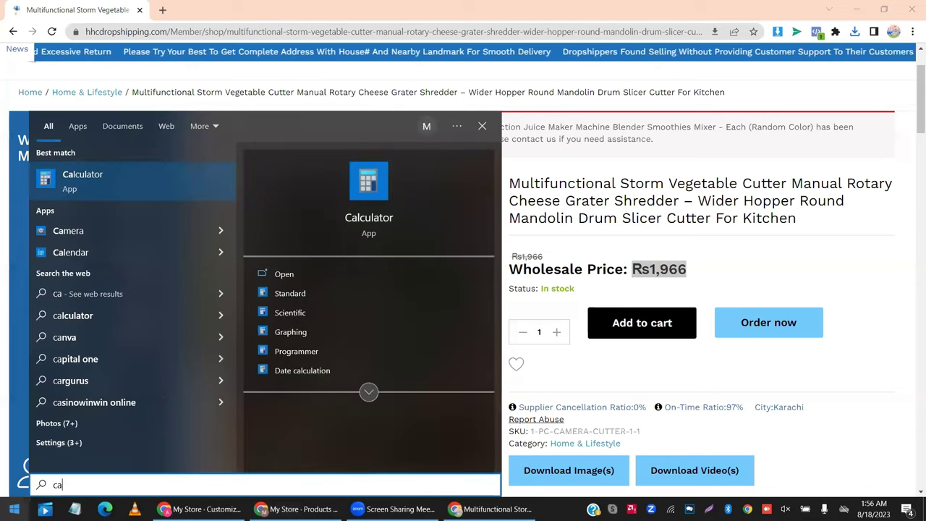
key(Return)
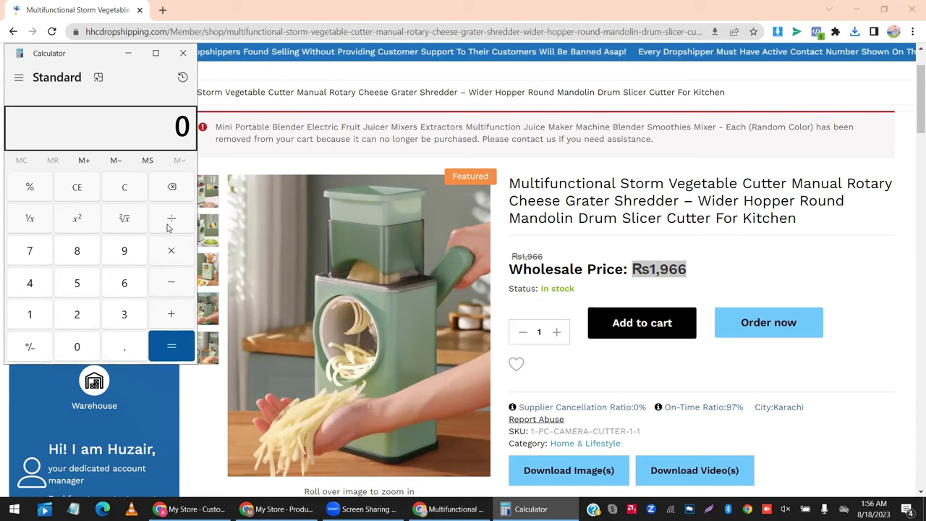
text(1966)
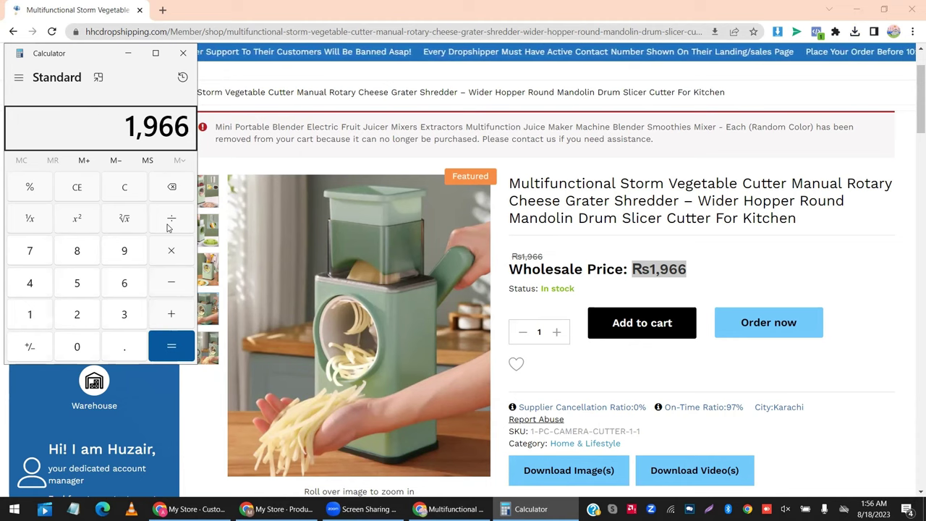
key(plus)
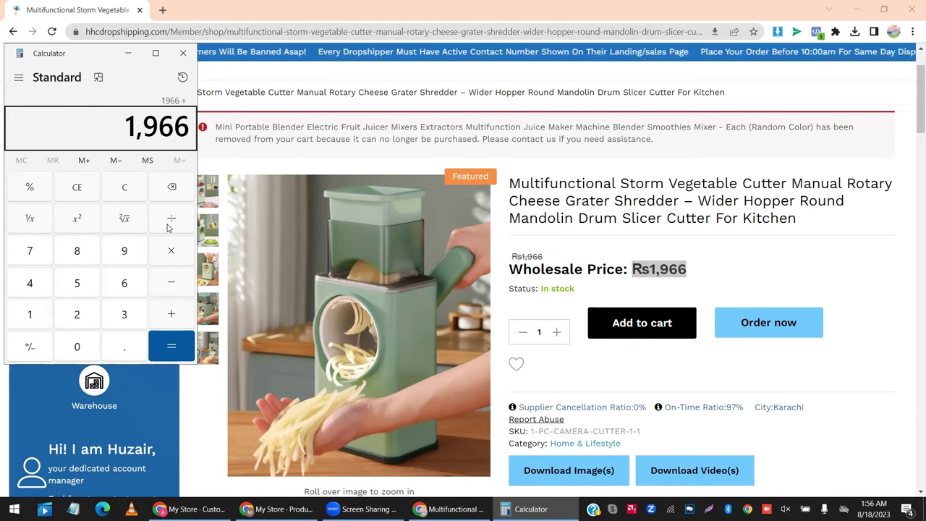
text(230)
key(plus)
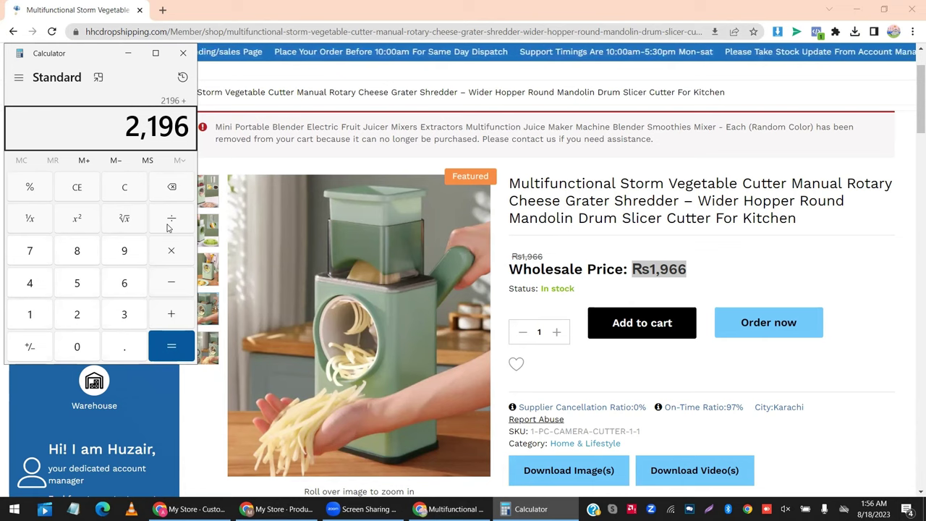
text(300)
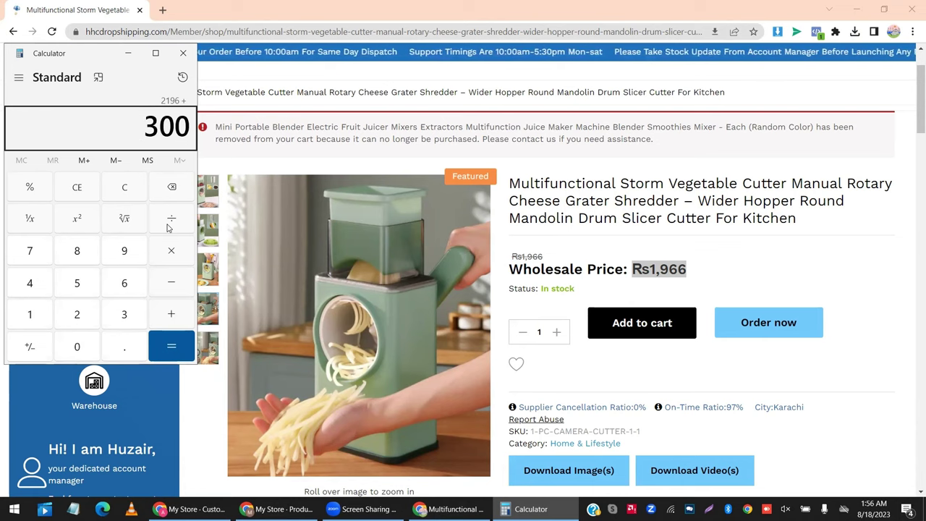
key(Return)
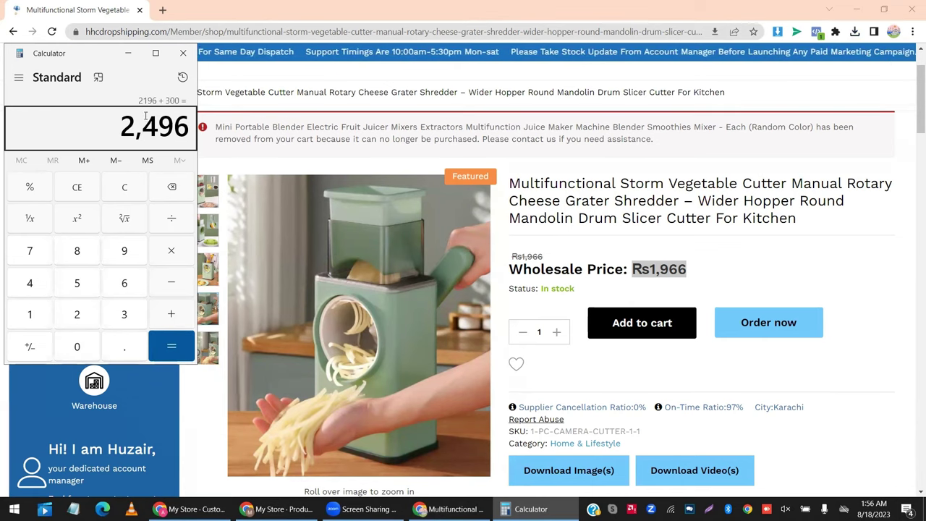
Add a further 300 to the calculated total and put the Calculator away.
click(184, 316)
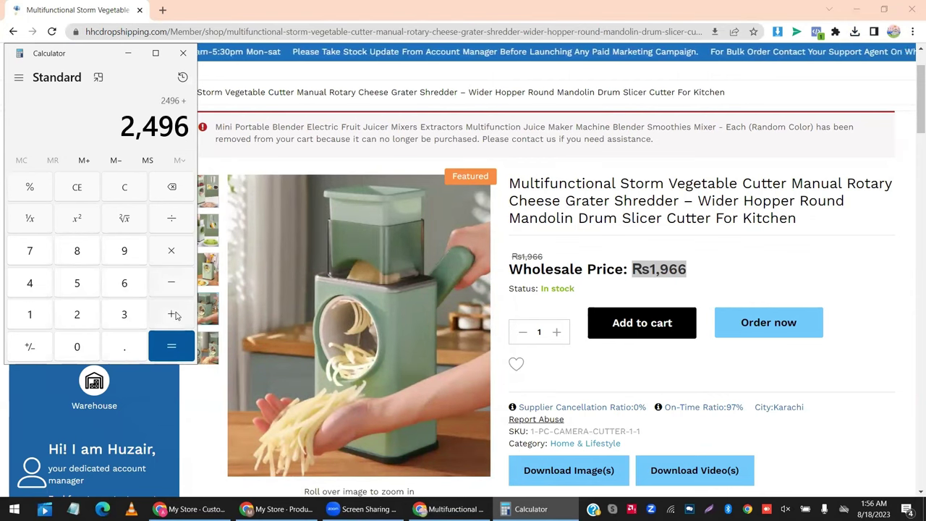
text(300)
key(Return)
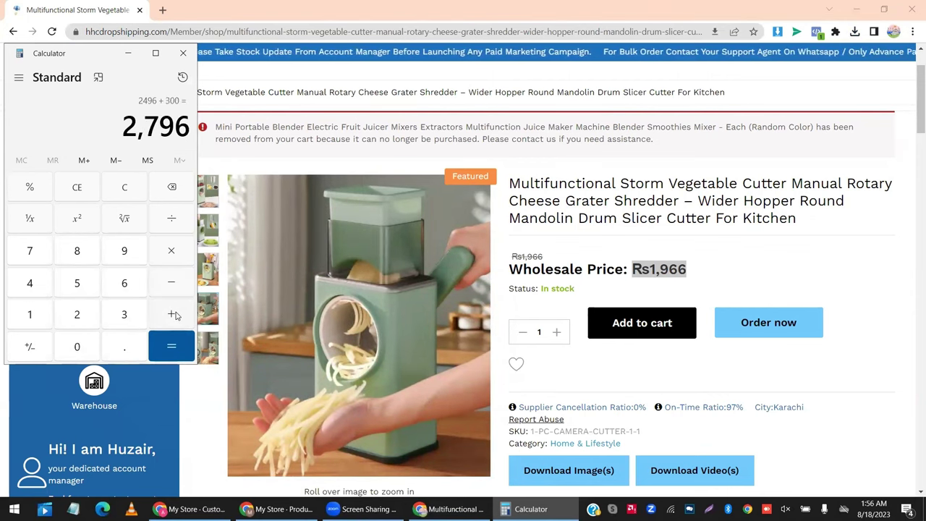
click(128, 53)
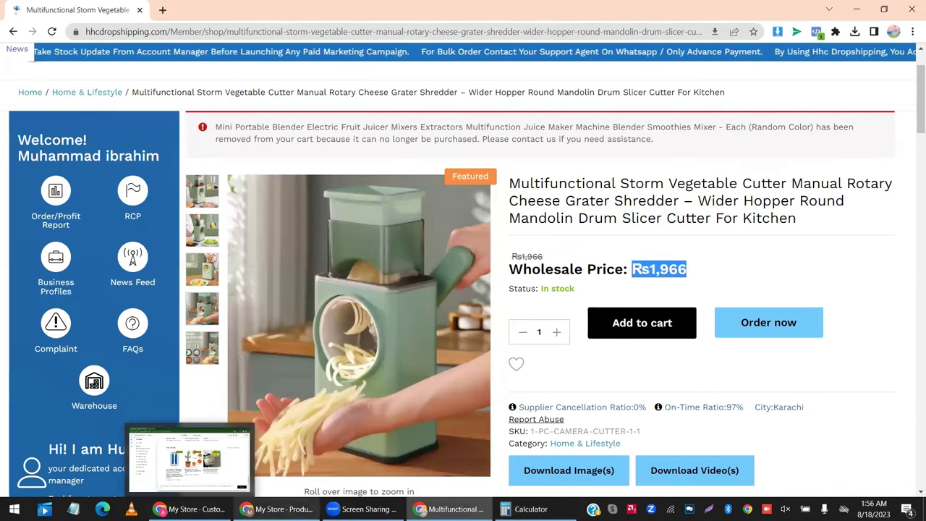
Back in the new Shopify product, set the price to Rs 2,799 and the compare-at price to Rs 4,500.
click(279, 509)
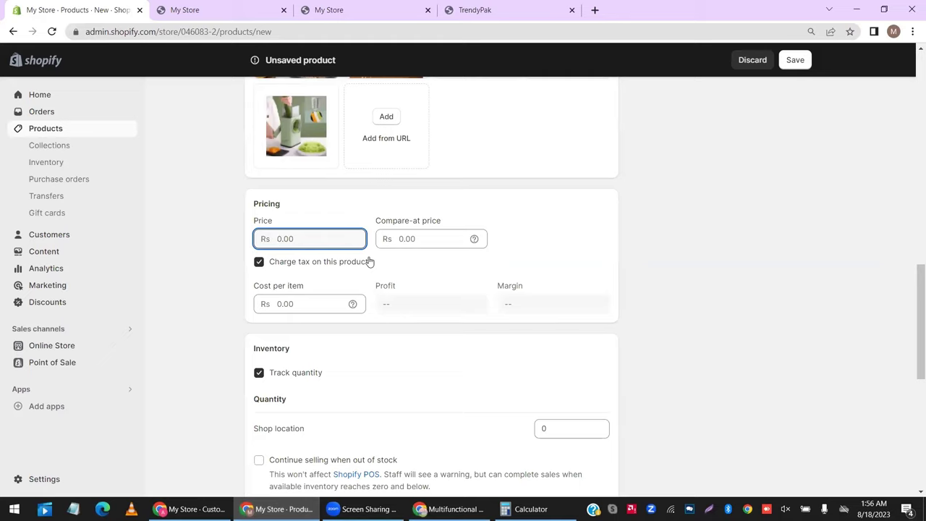
text(2799)
click(392, 243)
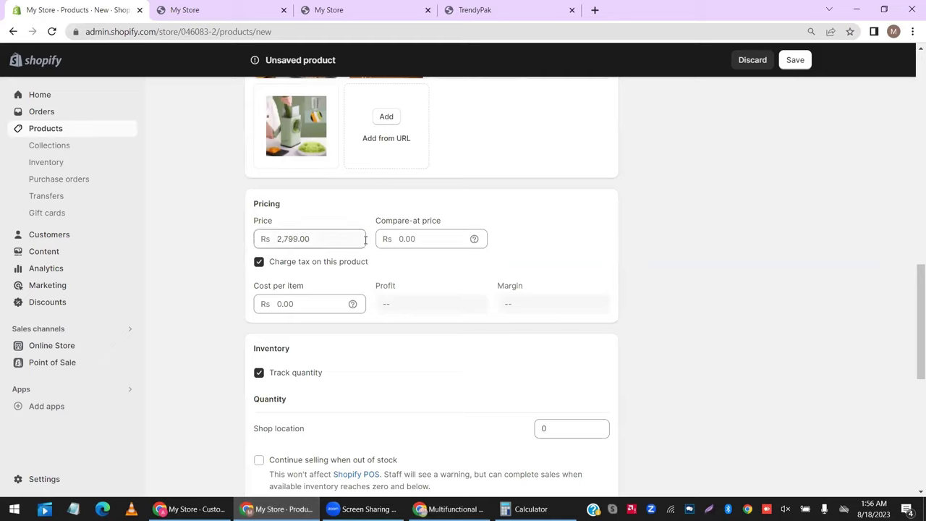
click(434, 237)
text(4500)
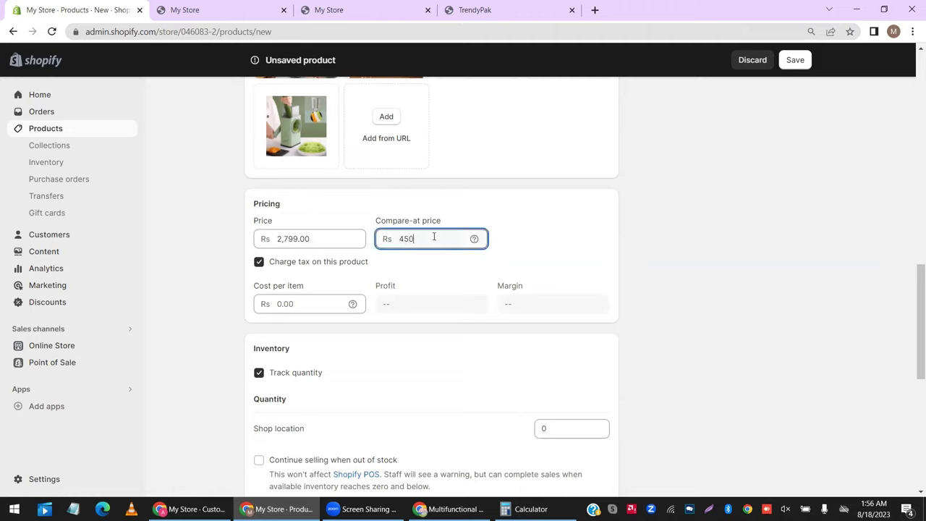
click(504, 251)
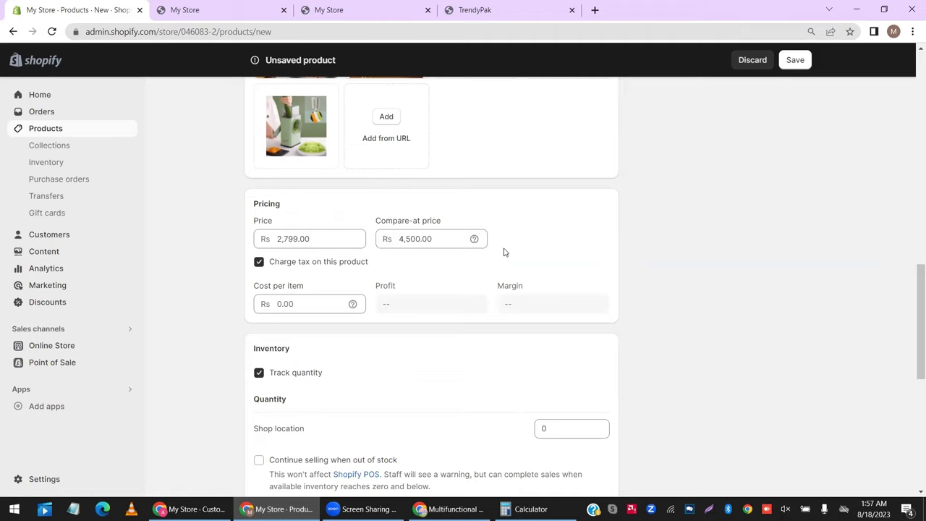
Set the inventory quantity at the shop location to 93 and save the vegetable cutter product.
scroll(504, 251, down, 2)
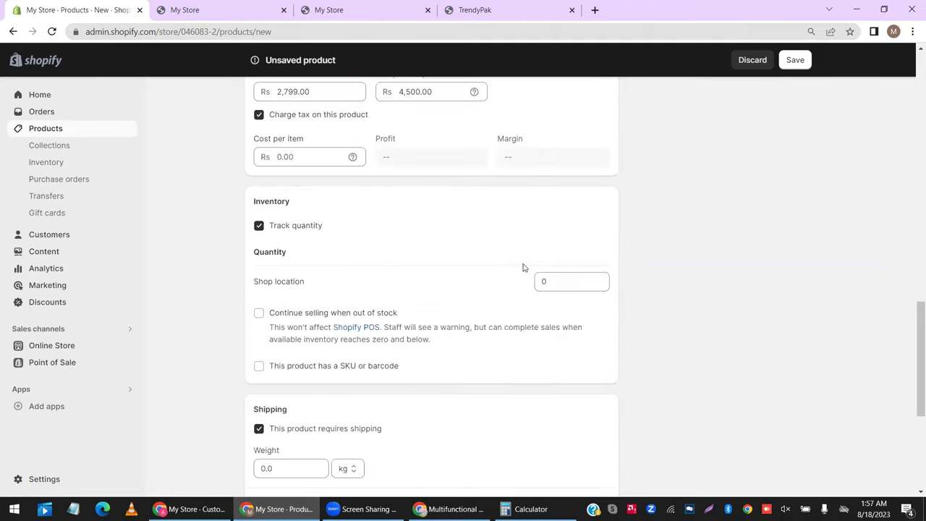
click(564, 280)
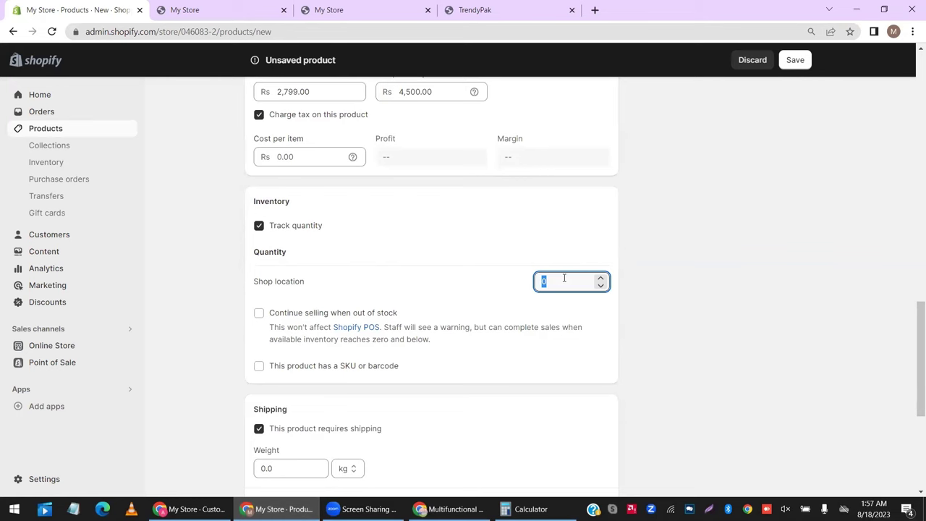
text(100)
key(BackSpace)
key(BackSpace)
key(BackSpace)
text(93)
scroll(412, 347, down, 5)
scroll(412, 348, up, 18)
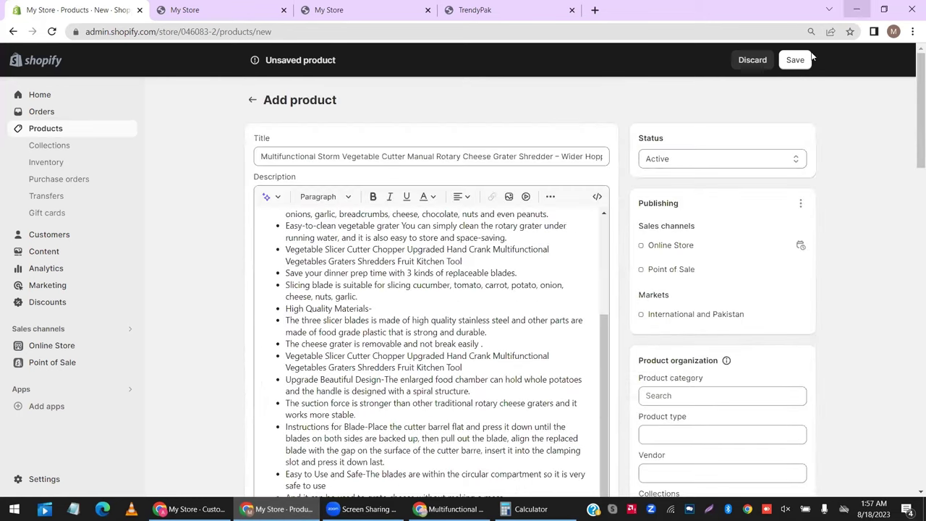
click(797, 60)
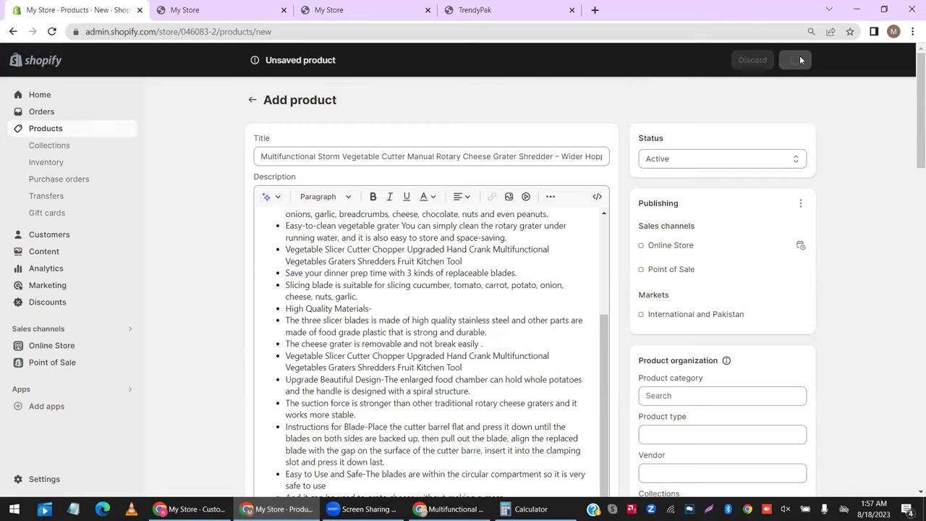